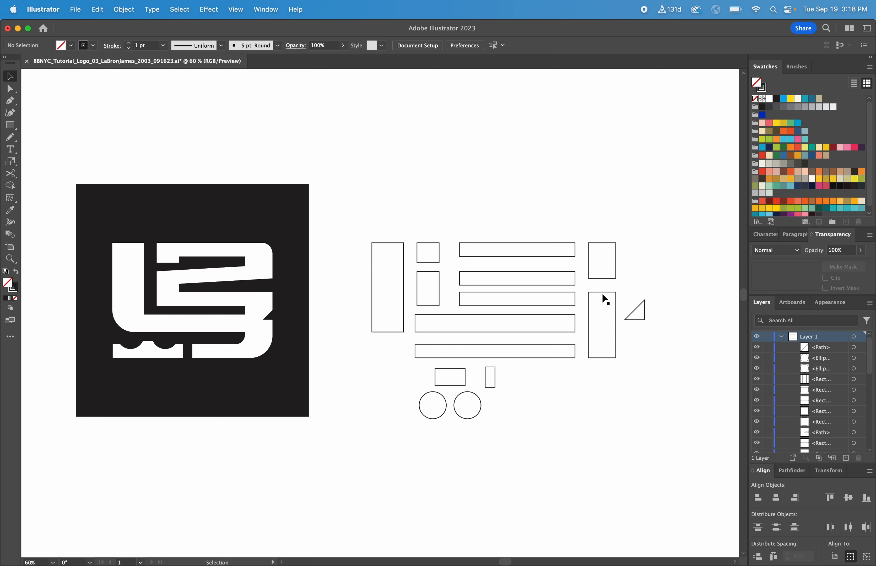
- Move the two tall rectangles right of the bars onto the bars and align their right edges with the bars' right ends
left_click(609, 278)
left_click_drag(609, 279, 558, 276)
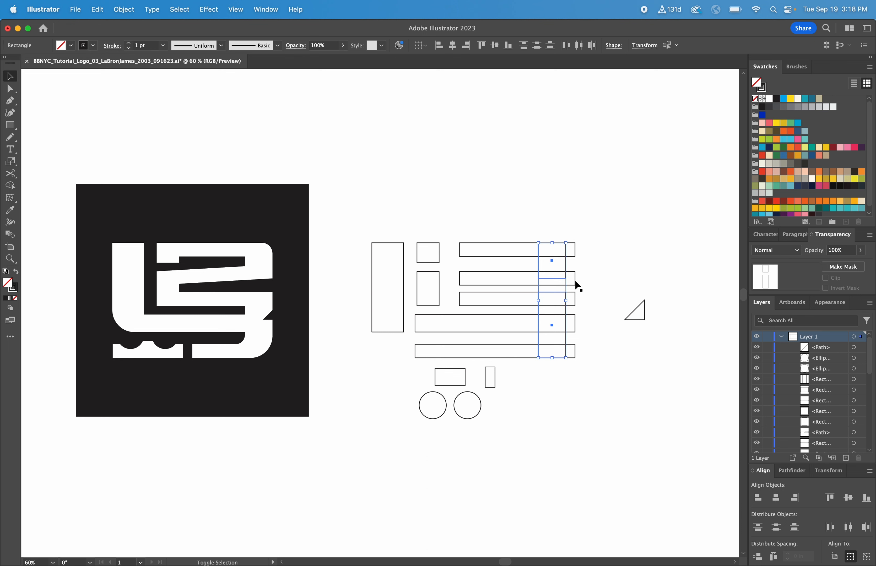
left_click(576, 280, "shift")
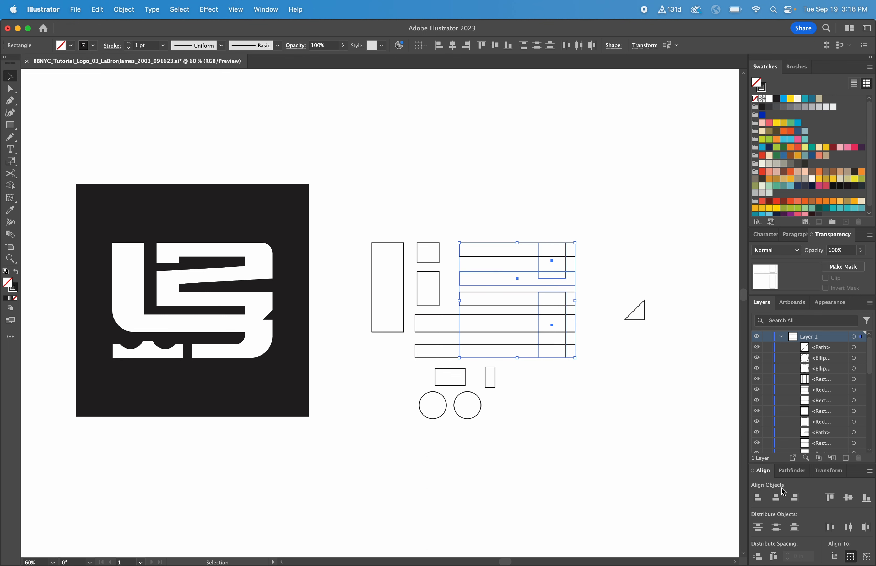
left_click(796, 499)
left_click(667, 429)
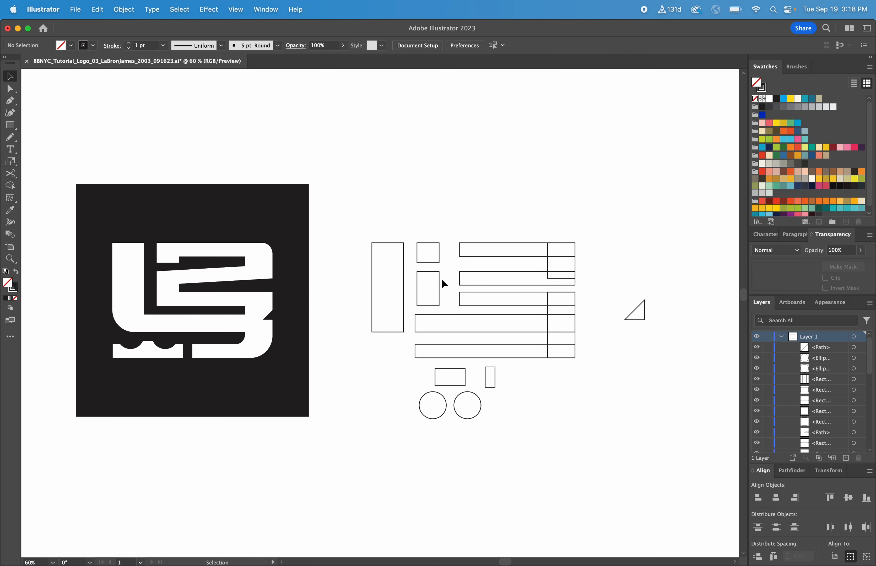
- Move the two small stacked rectangles onto the short bars and align their left edges with the bars' left ends
left_click_drag(442, 278, 492, 261)
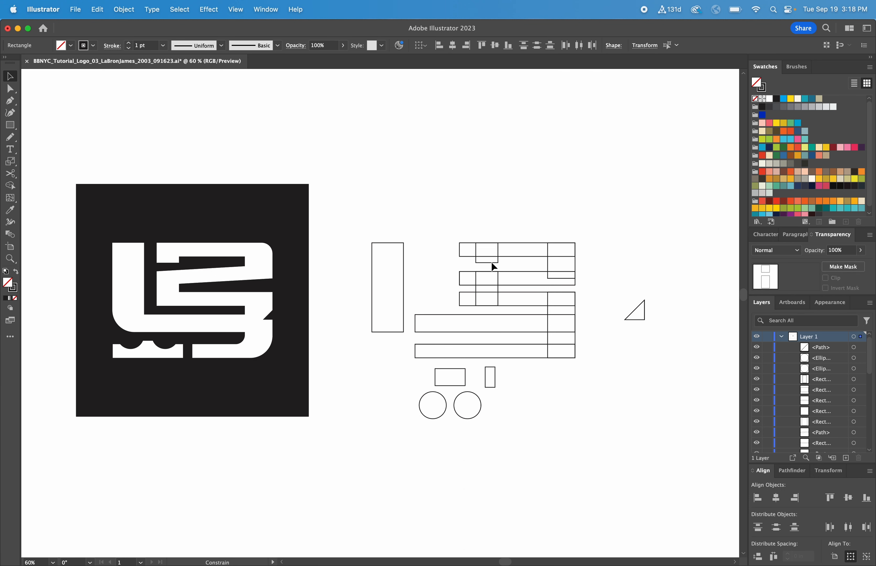
left_click(464, 257, "shift")
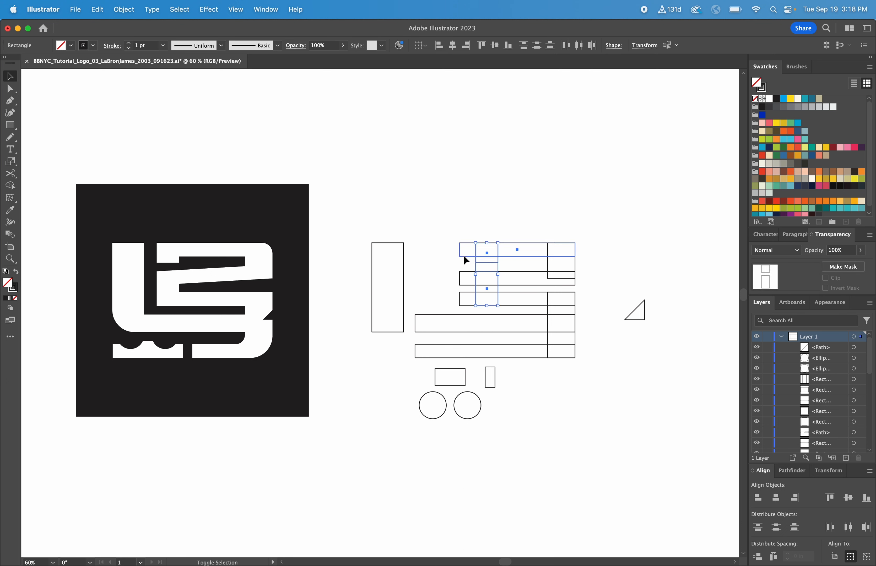
left_click(758, 498)
left_click(632, 469)
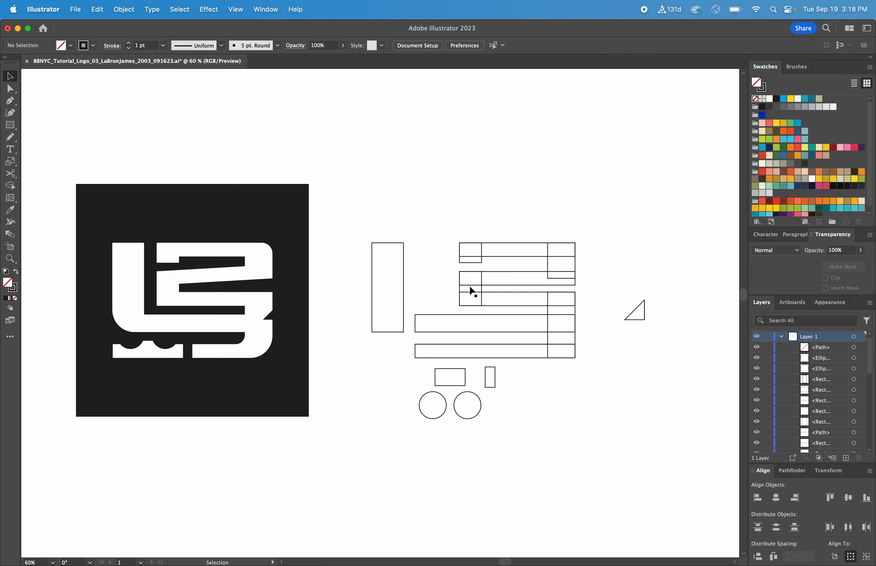
- Move the tallest rectangle over the upper long bar and align their left edges to form the L shape
left_click_drag(405, 294, 456, 290)
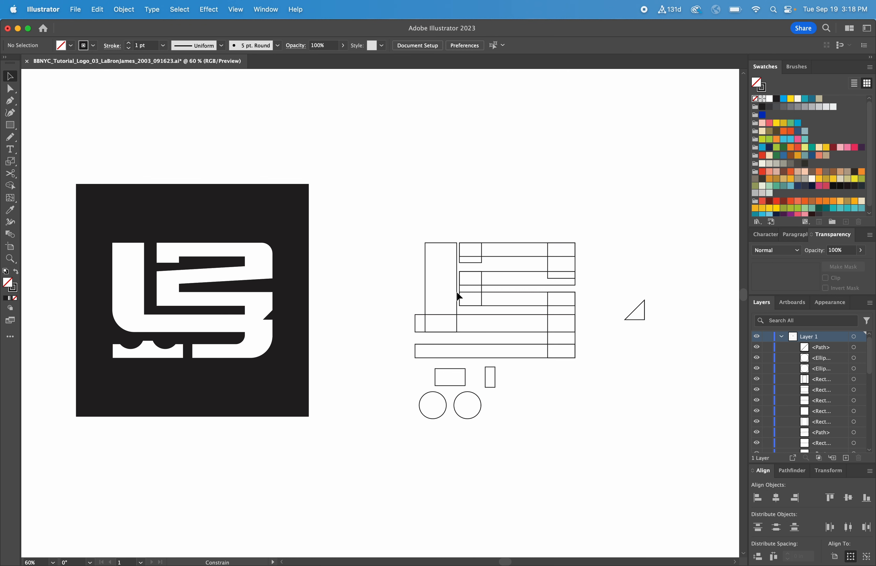
left_click(466, 332, "shift")
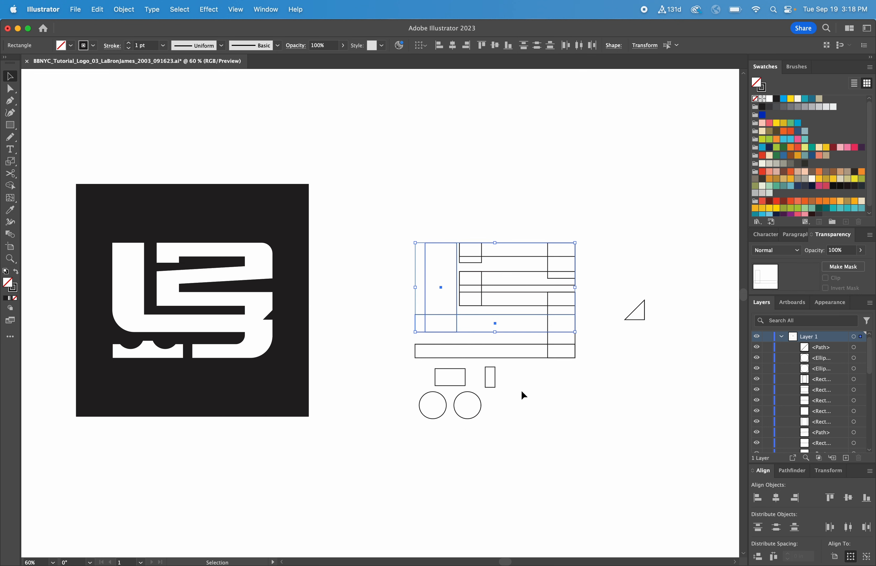
left_click(759, 499)
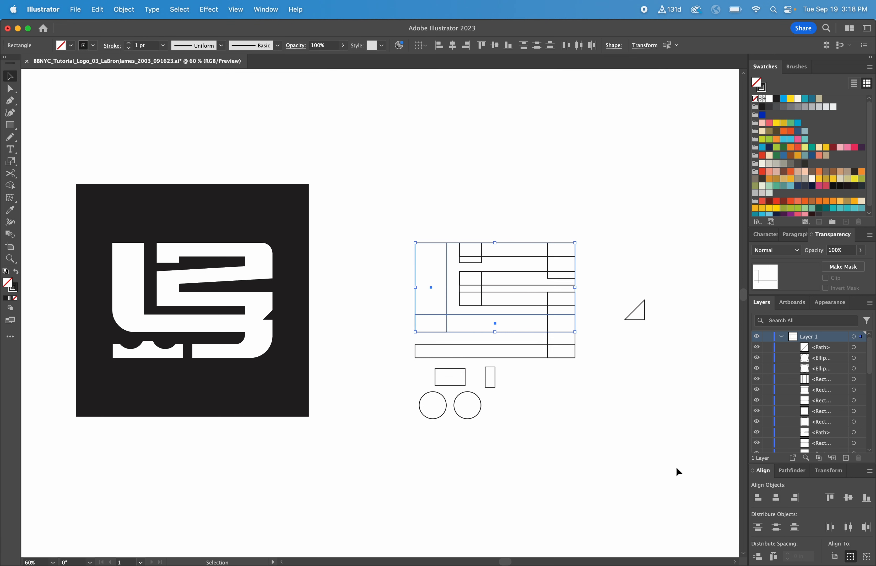
left_click(653, 460)
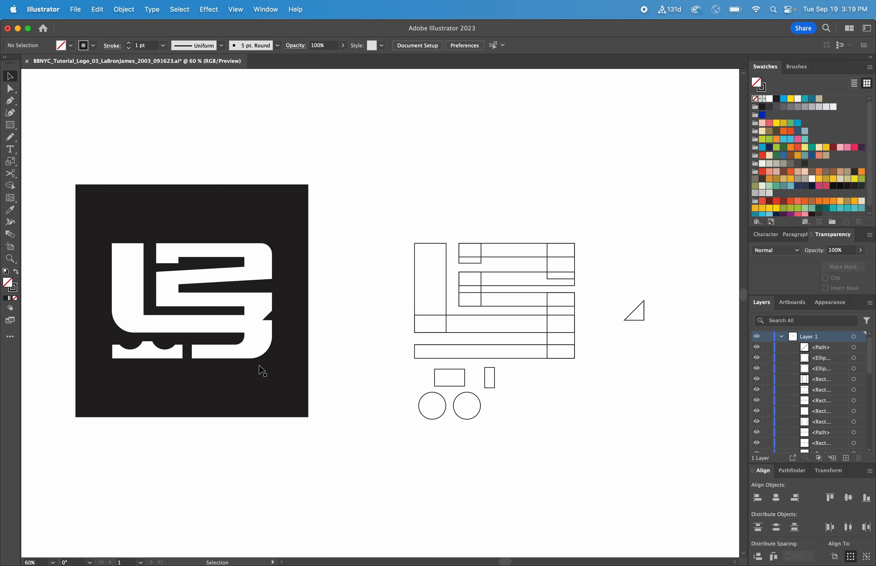
- Move the narrow upright rectangle across the bottom bar and the small wide rectangle up to sit on that bar's lower edge
left_click_drag(490, 388, 490, 363)
left_click(498, 376)
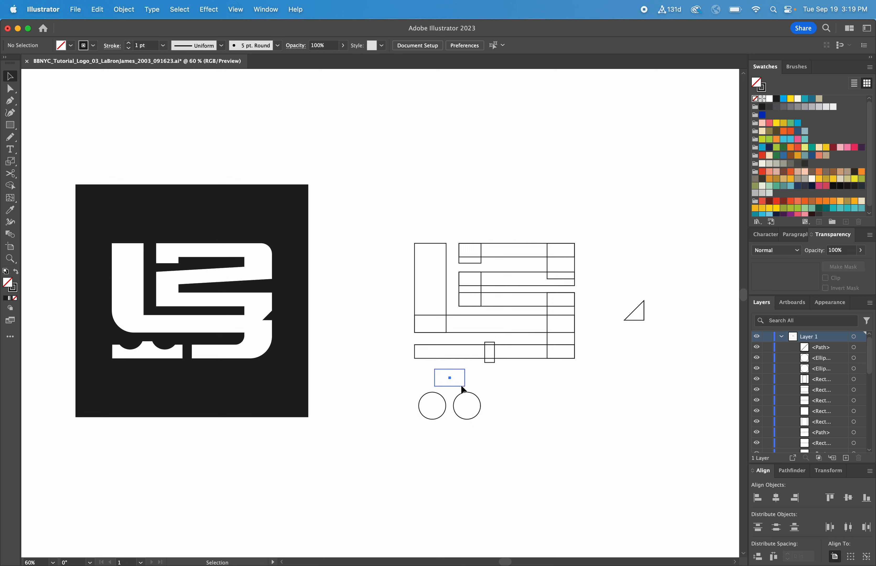
left_click_drag(461, 386, 460, 359)
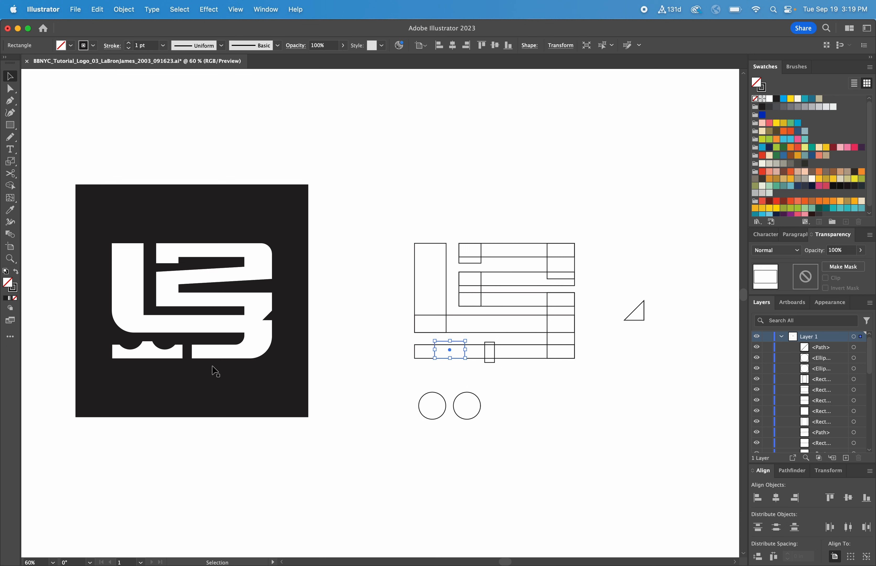
left_click(379, 387)
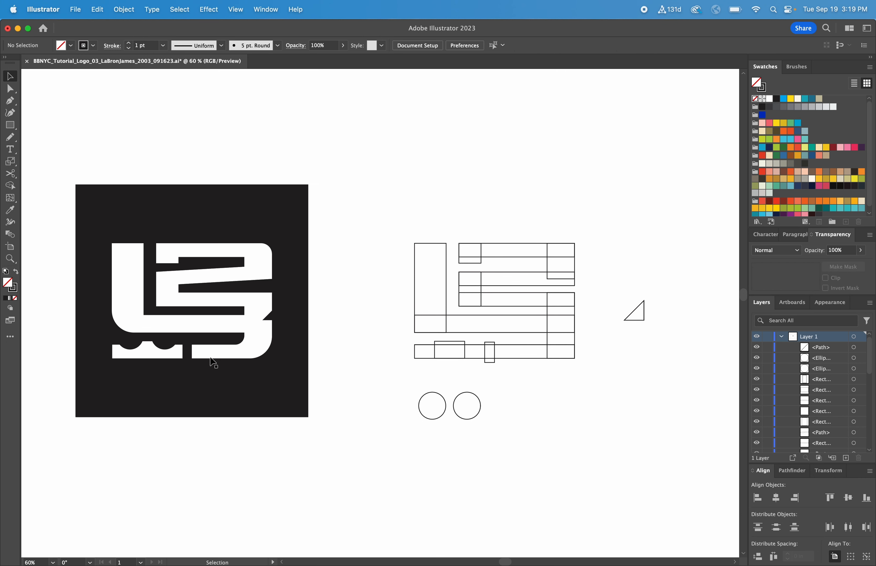
- Move the two circles up over the gap above the bottom bar and the triangle onto the lower tall rectangle's right edge
left_click_drag(372, 378, 464, 351)
key("super+shift+a")
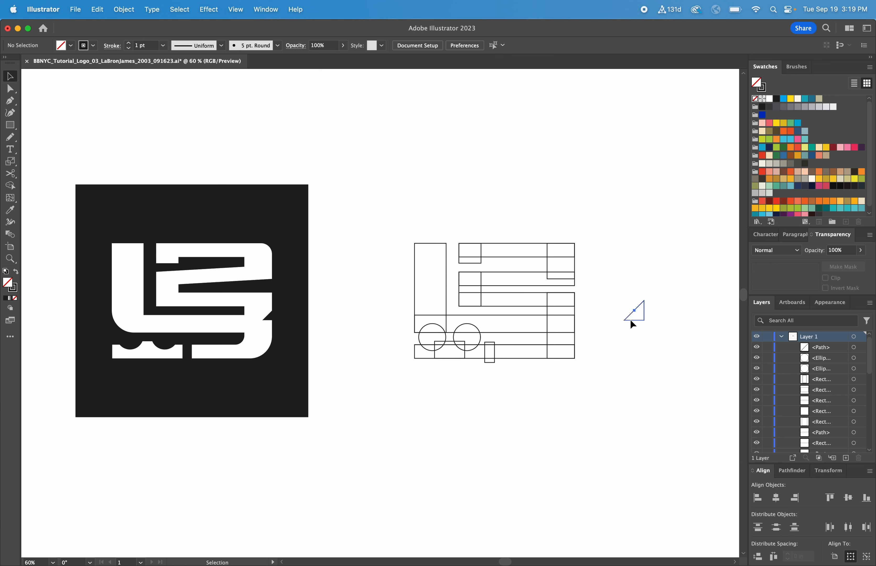
left_click_drag(631, 321, 573, 318)
left_click(623, 361)
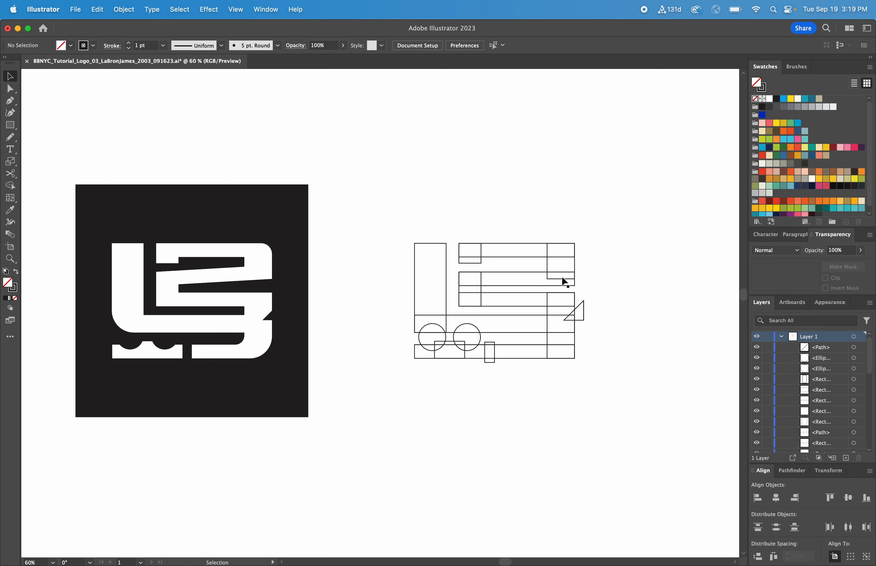
- Slant the second short bar by raising its two right anchor points until its lower corner meets the upper tall rectangle's lower edge
key("z")
left_click_drag(612, 375, 365, 210)
key("v")
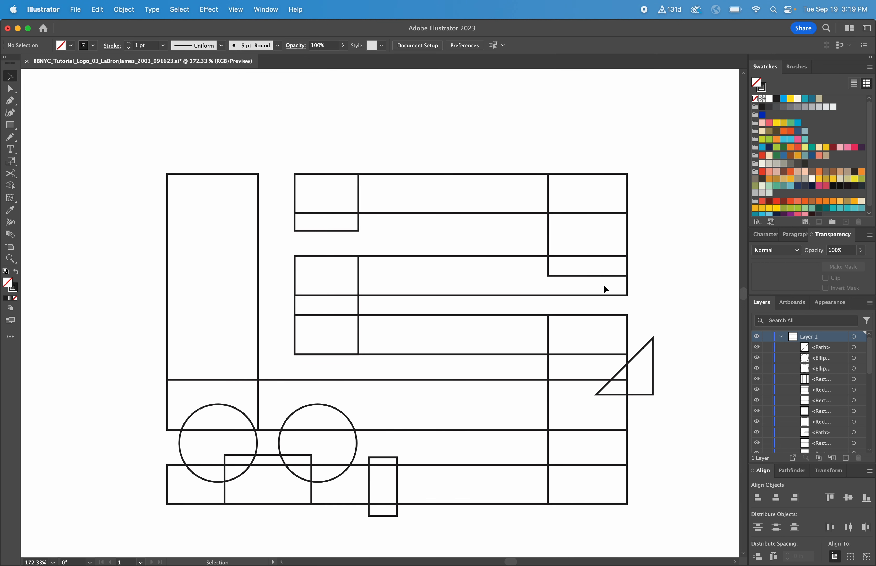
left_click(12, 89)
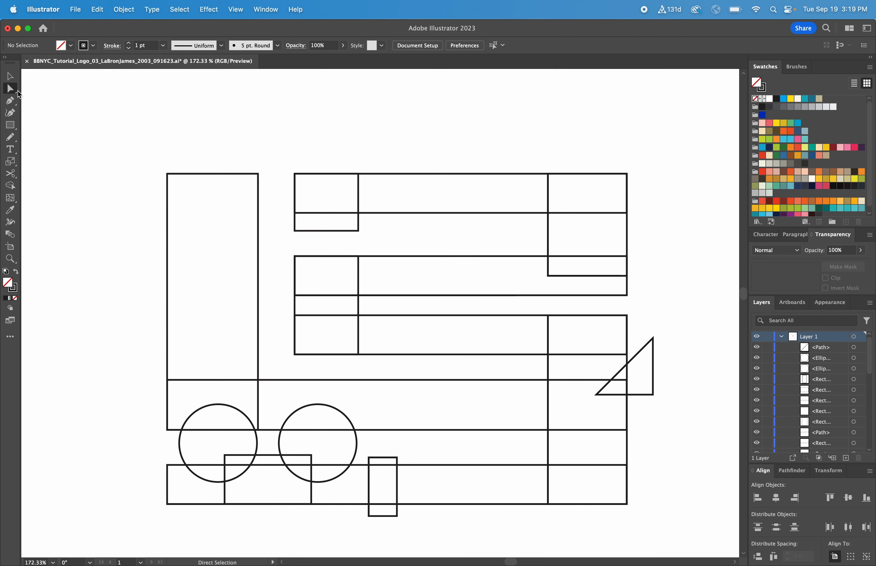
left_click(628, 301)
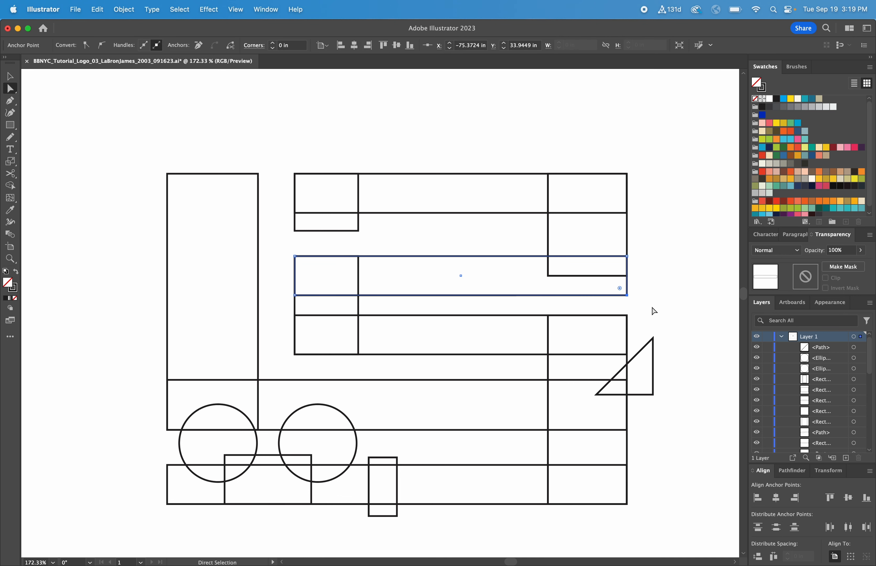
left_click(627, 257, "shift")
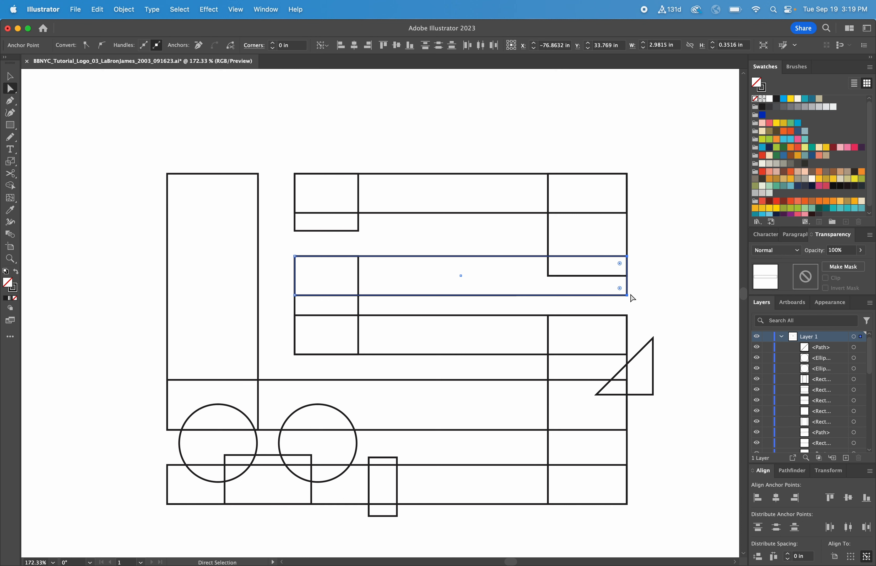
left_click_drag(629, 296, 628, 277)
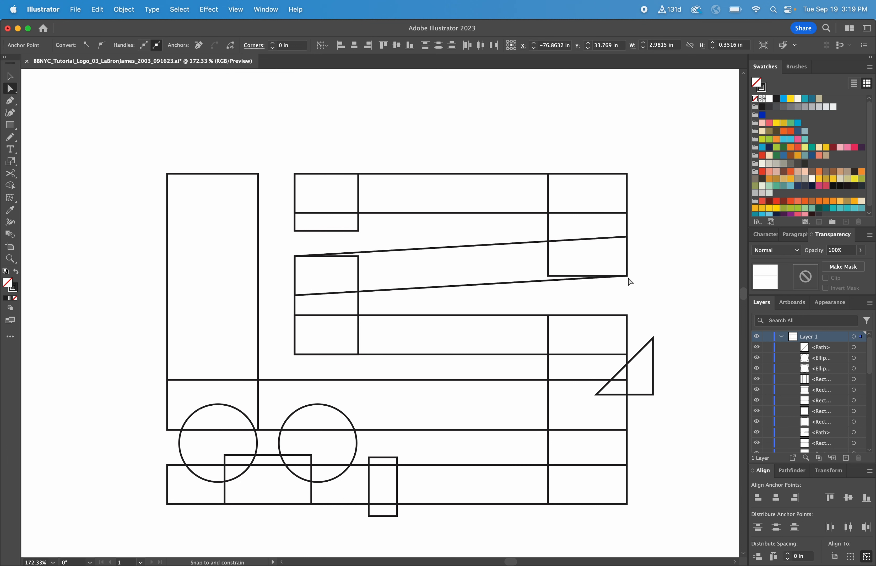
key("v")
left_click(656, 283)
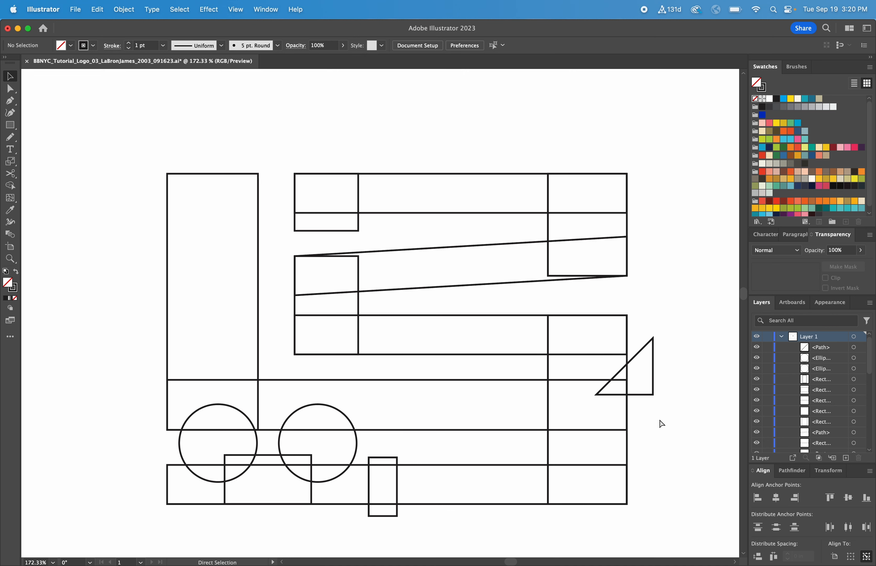
- Replace the working outlines with the spare copy of the assembled shapes, placed just right of the black reference logo
key("super+minus")
key("super+minus")
key("super+minus")
left_click_drag(553, 415, 295, 245)
key("Delete")
left_click_drag(550, 394, 336, 358)
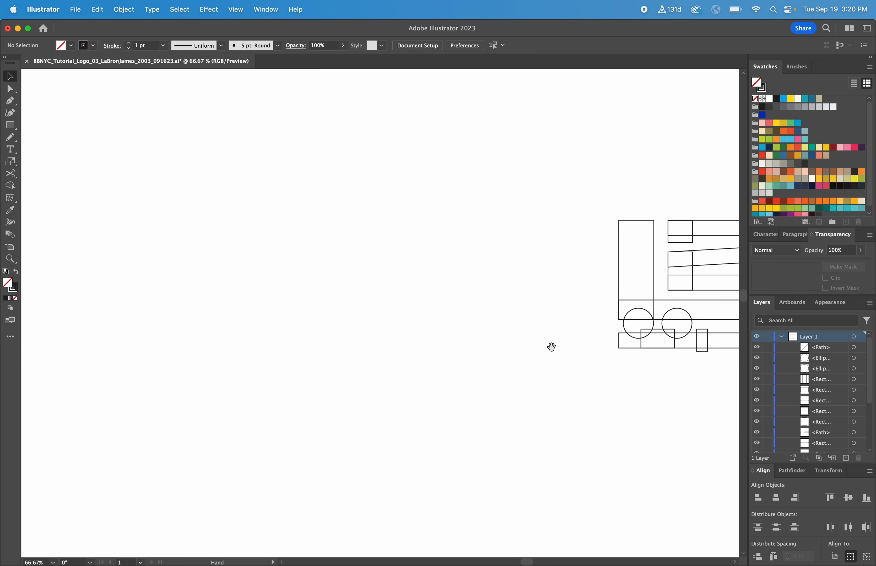
left_click_drag(619, 377, 356, 159)
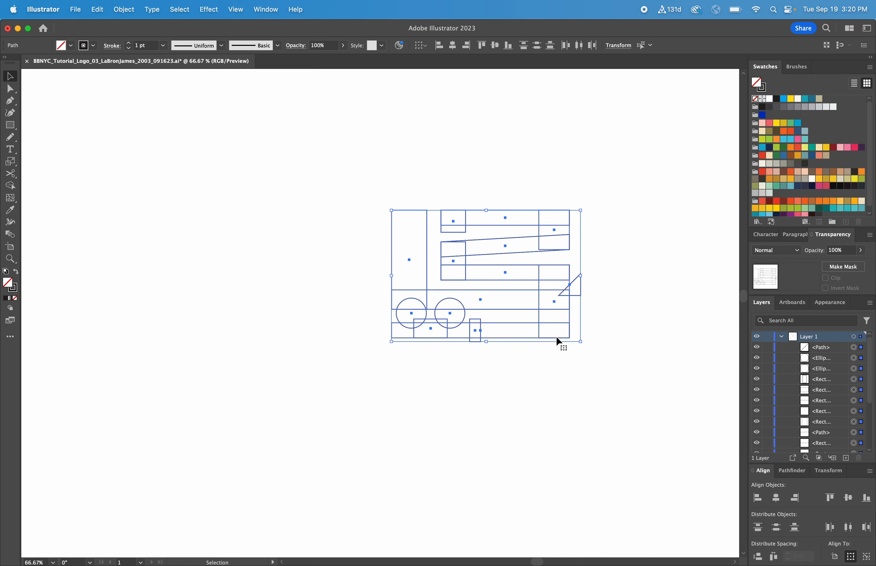
mouse_move(557, 336)
left_mouse_down()
mouse_move(219, 303)
mouse_move(508, 292)
left_mouse_up()
scroll(508, 292, "left", 10)
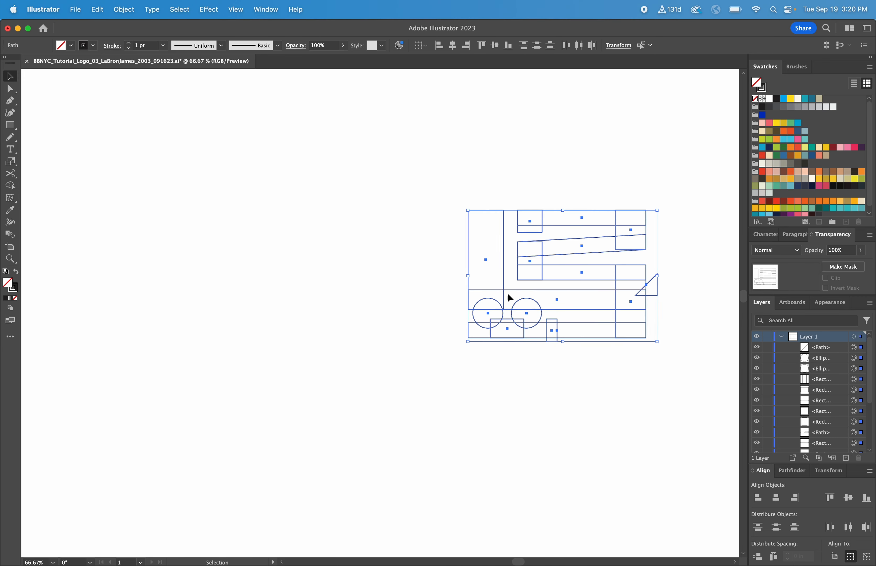
left_click_drag(623, 289, 309, 278)
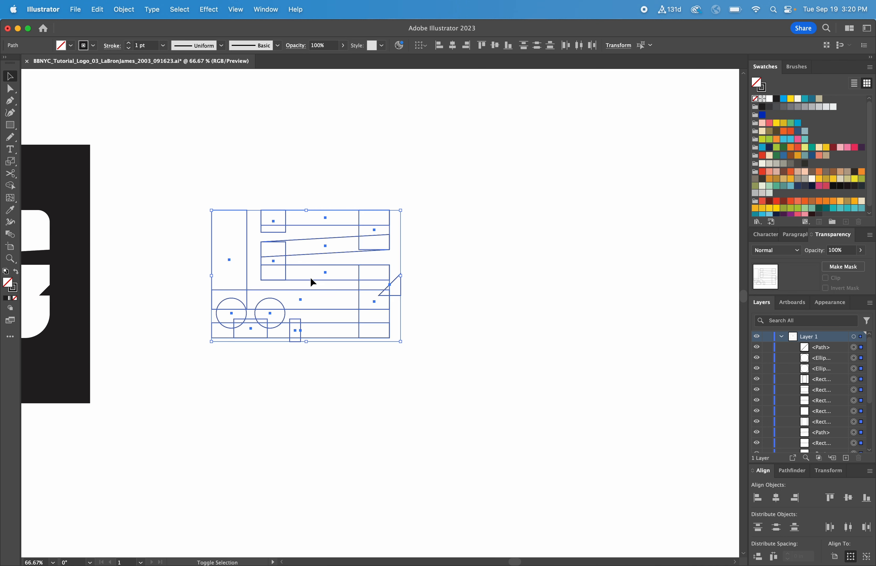
scroll(452, 293, "left", 12)
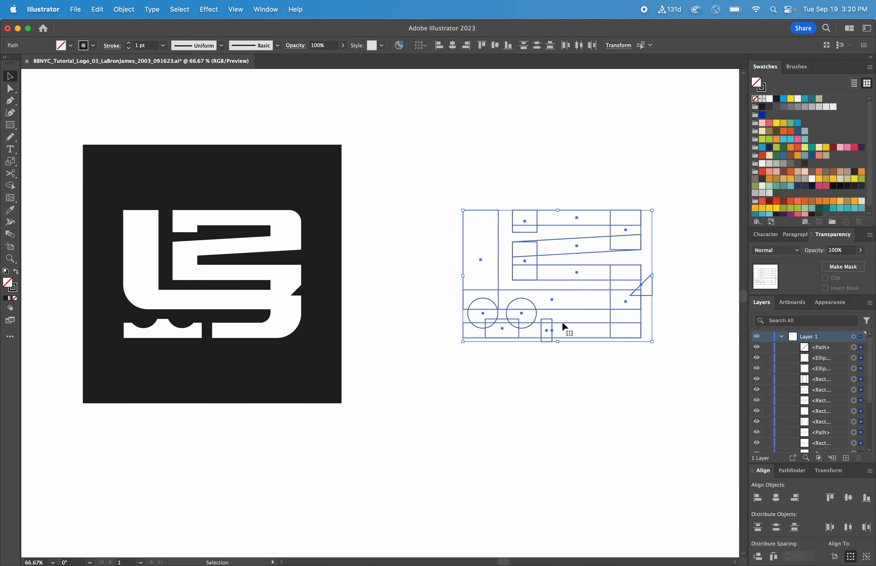
left_click_drag(562, 322, 552, 322)
left_click(591, 362)
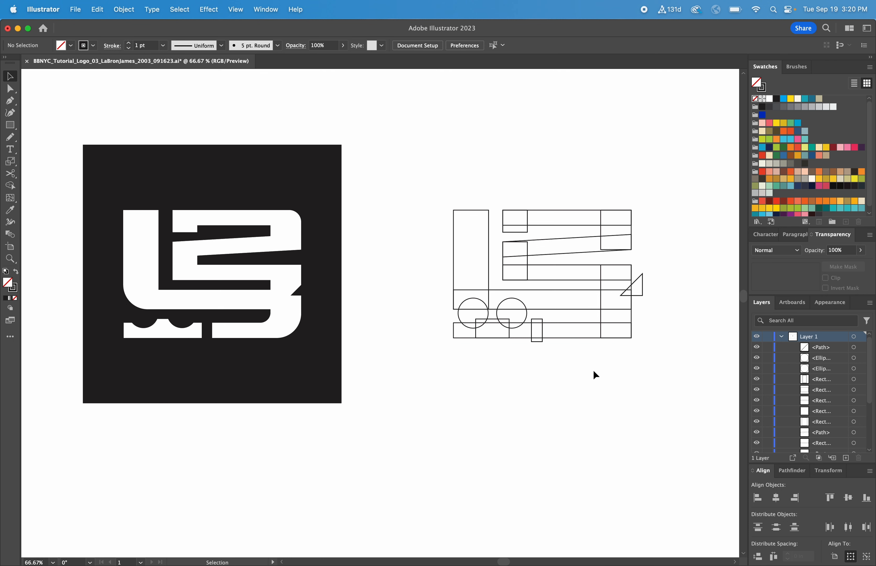
- Select all the assembled outline shapes and activate the Shape Builder tool for them
scroll(594, 371, "right", 3)
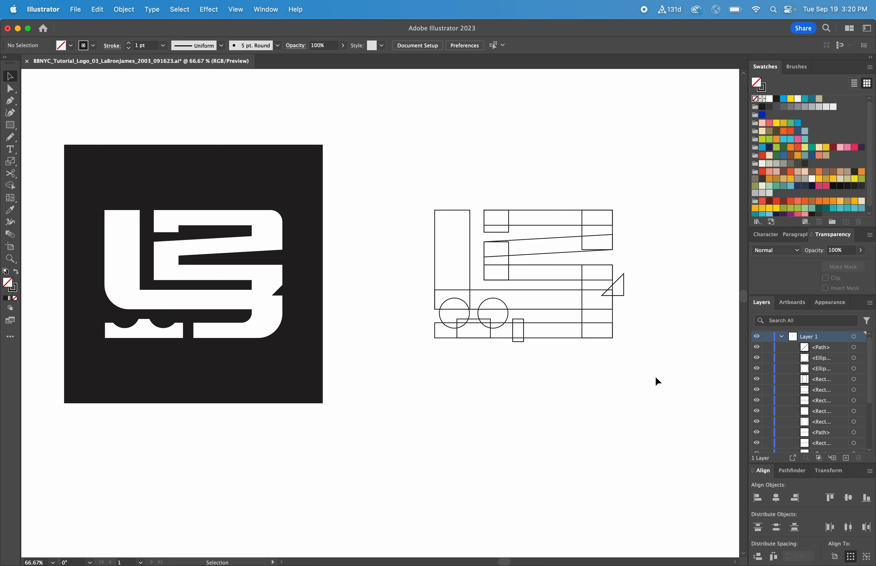
mouse_move(656, 379)
left_mouse_down()
mouse_move(518, 276)
mouse_move(420, 181)
mouse_move(413, 186)
left_mouse_up()
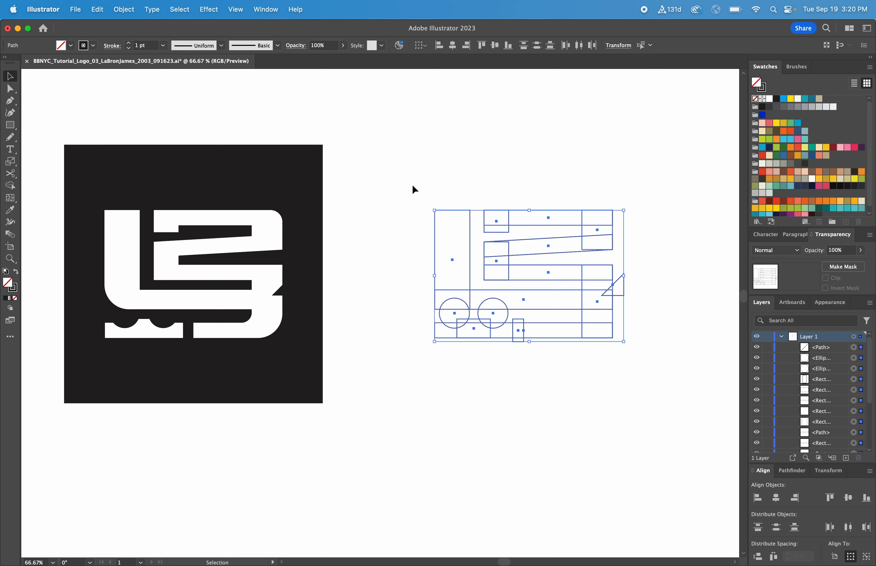
scroll(412, 184, "up", 1)
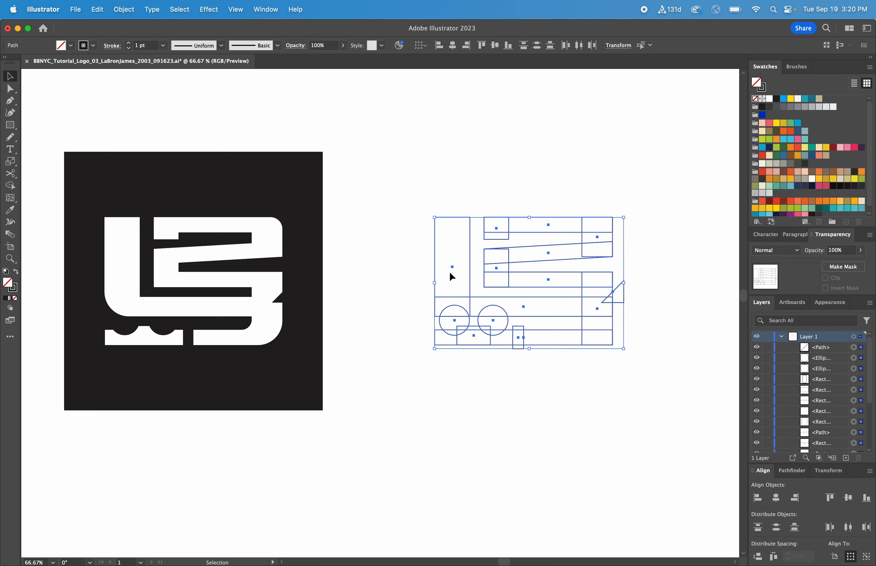
left_click(10, 186)
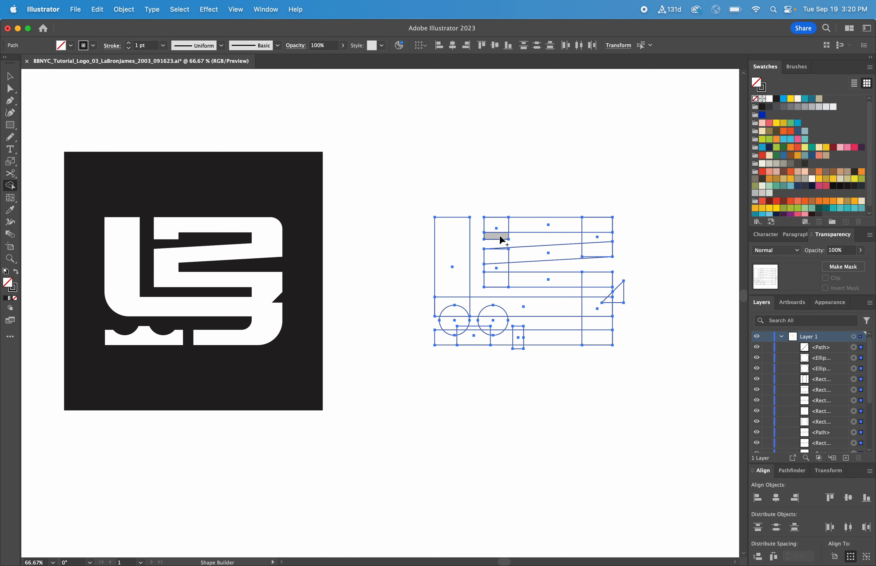
- Try merging the short bars and their connecting rectangles into one continuous shape, and undo the merge
mouse_move(500, 237)
left_mouse_down()
mouse_move(590, 224)
mouse_move(597, 237)
mouse_move(590, 252)
mouse_move(504, 255)
mouse_move(497, 266)
mouse_move(506, 277)
mouse_move(601, 284)
left_mouse_up()
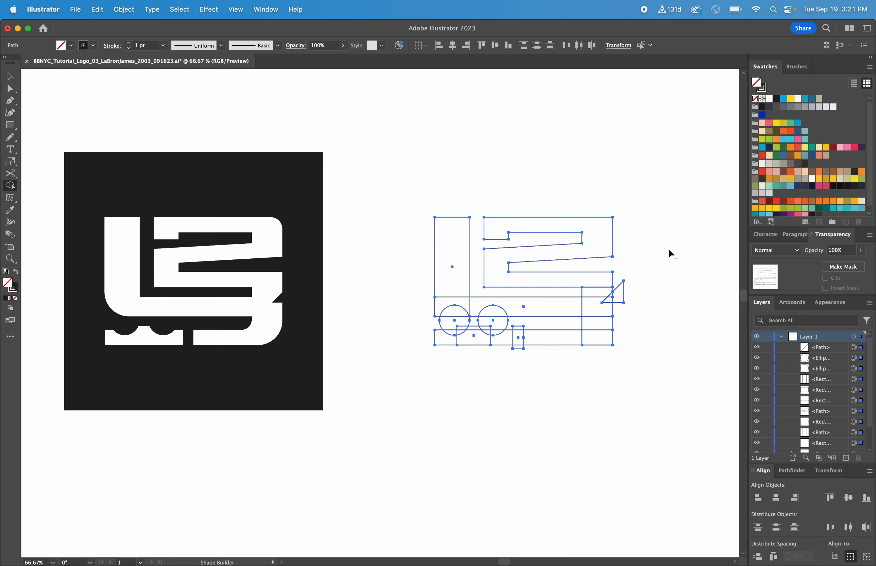
key("super+z")
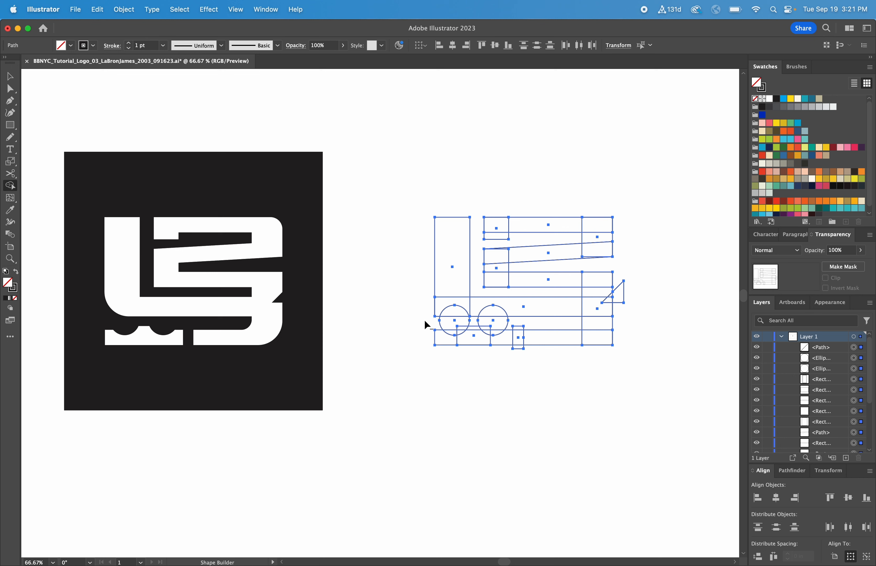
- Cut the circles out of the bottom bar's raised left section and subtract the triangle from the right edge with Shape Builder
mouse_move(430, 320)
left_mouse_down()
mouse_move(455, 334)
mouse_move(474, 321)
mouse_move(505, 334)
left_mouse_up()
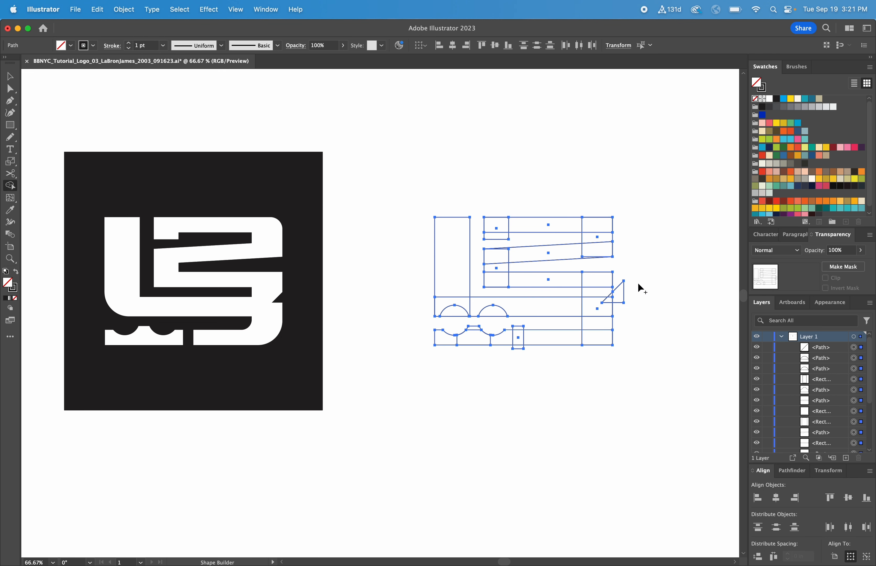
key("super+1")
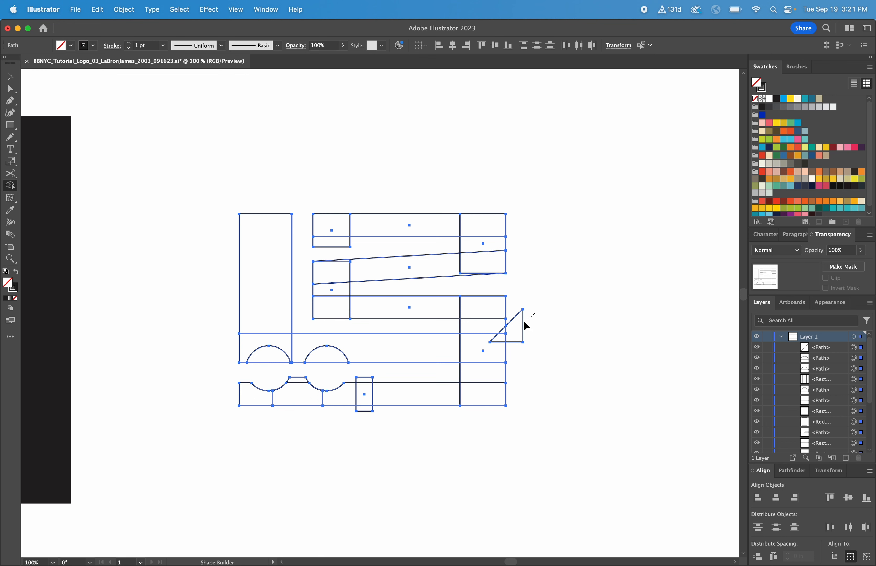
mouse_move(514, 332)
left_mouse_down()
mouse_move(497, 339)
mouse_move(513, 333)
left_mouse_up()
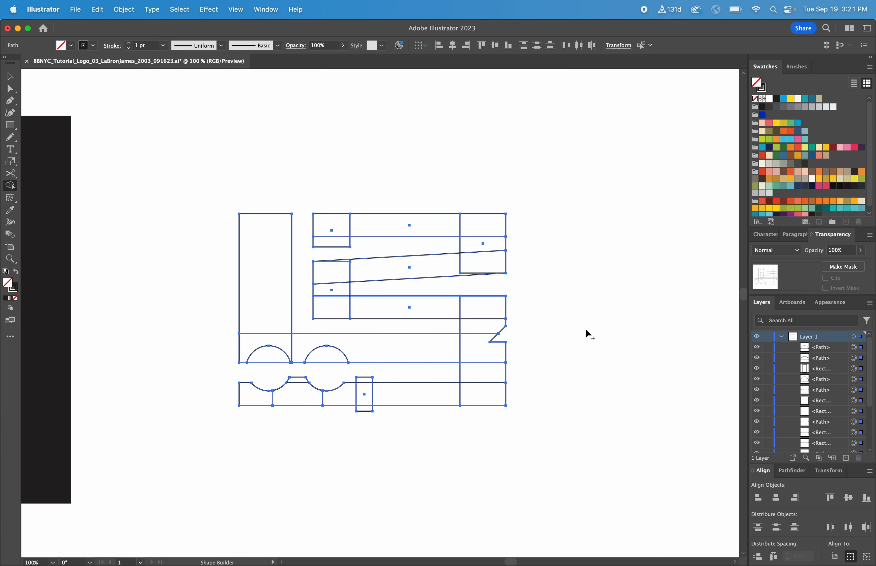
- Subtract the small upright rectangle from the bottom bar, and merge the upper bars, diagonal and connecting rectangles into one winding shape
scroll(589, 335, "left", 5)
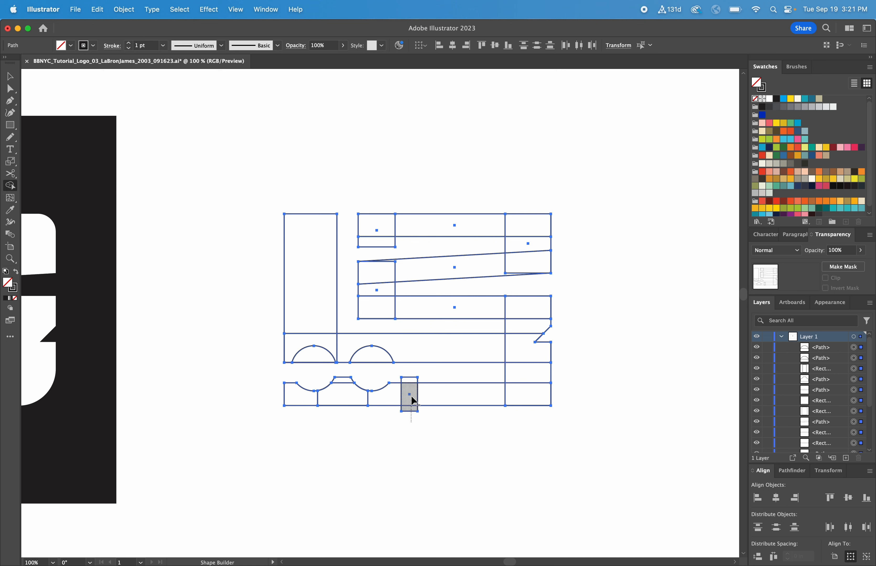
left_click_drag(411, 401, 413, 369)
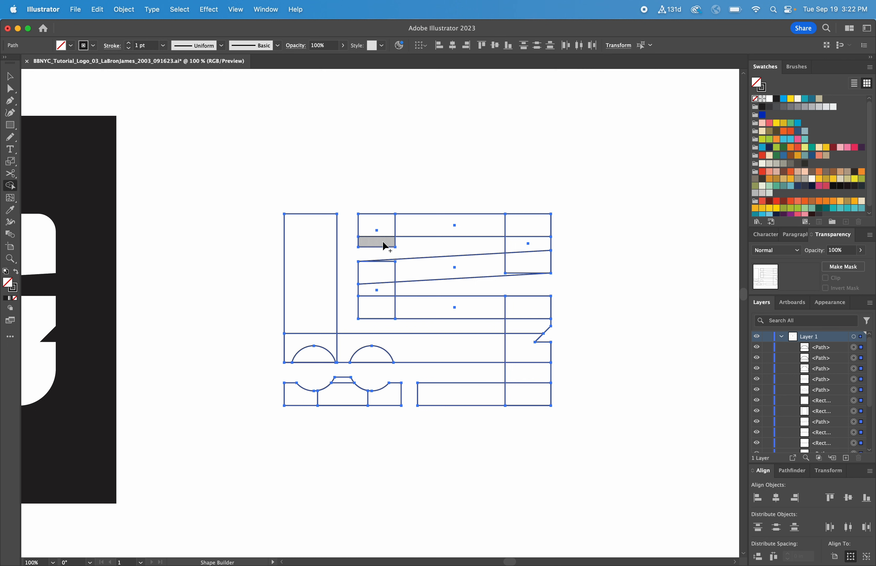
mouse_move(382, 240)
left_mouse_down()
mouse_move(383, 229)
mouse_move(515, 231)
mouse_move(525, 246)
mouse_move(506, 264)
mouse_move(380, 276)
mouse_move(379, 305)
mouse_move(529, 315)
left_mouse_up()
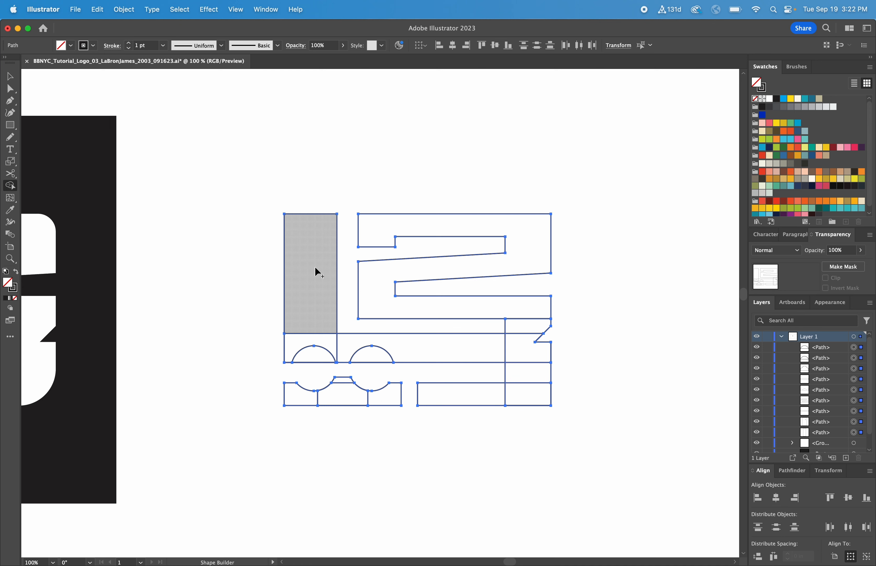
- Merge the L bars, winding shape and lower-right bars into one outline, and unite the notched pieces at the bottom left with Shape Builder
mouse_move(318, 272)
left_mouse_down()
mouse_move(312, 349)
mouse_move(456, 357)
left_mouse_up()
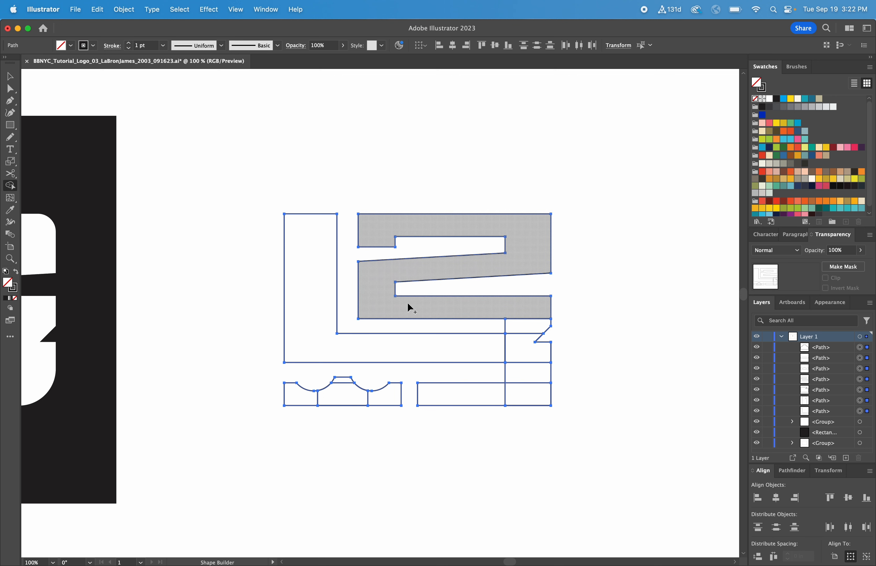
mouse_move(408, 306)
left_mouse_down()
mouse_move(524, 314)
mouse_move(515, 342)
mouse_move(473, 346)
mouse_move(516, 359)
mouse_move(526, 378)
mouse_move(476, 391)
mouse_move(544, 400)
left_mouse_up()
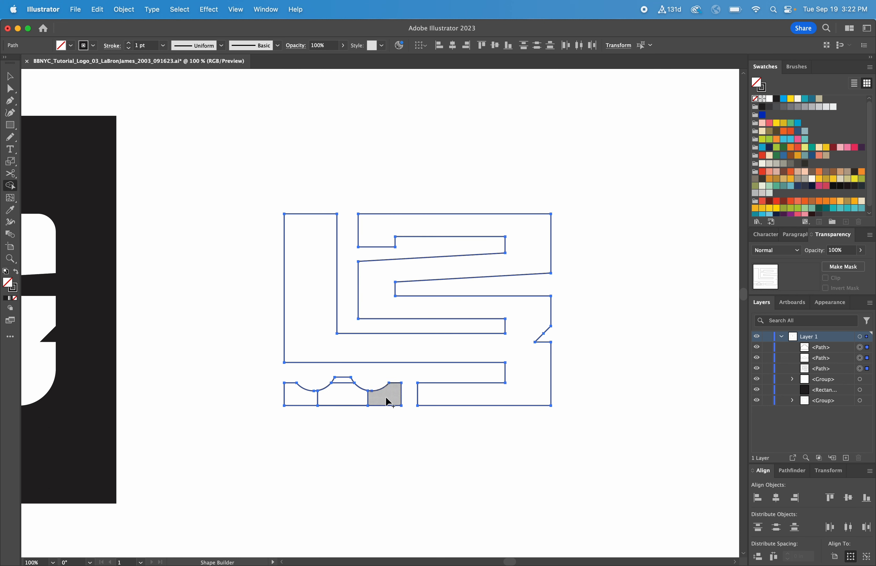
mouse_move(387, 400)
left_mouse_down()
mouse_move(367, 400)
mouse_move(345, 382)
mouse_move(335, 394)
mouse_move(307, 401)
left_mouse_up()
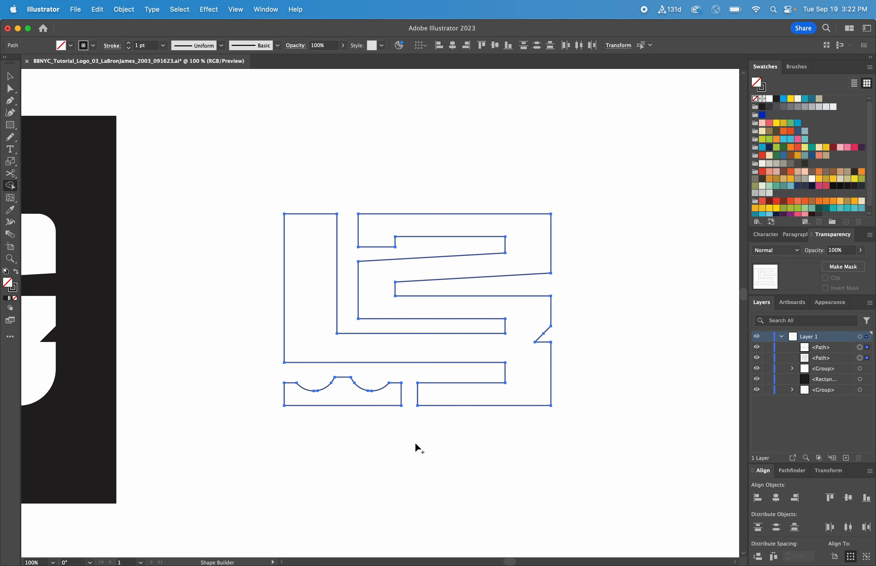
key("super+minus")
left_click_drag(408, 437, 498, 426)
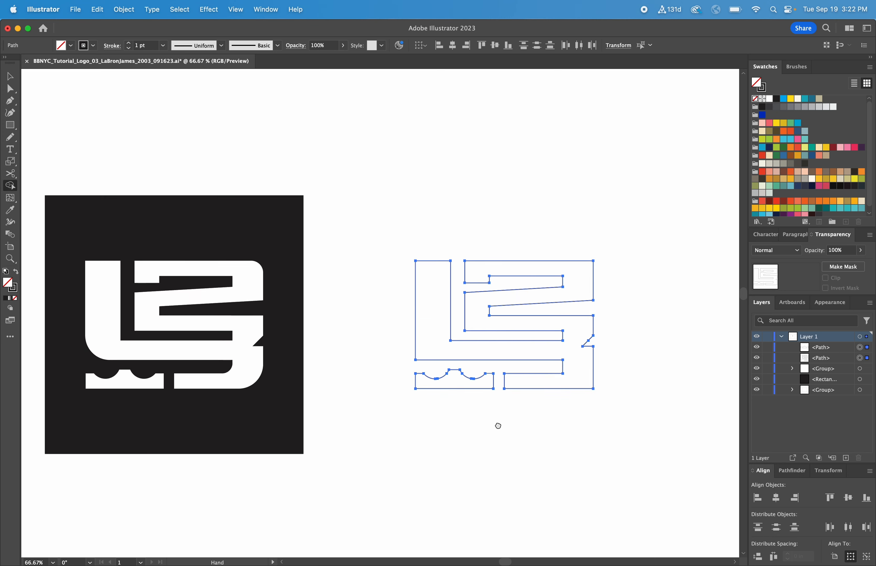
key("v")
left_click(504, 423)
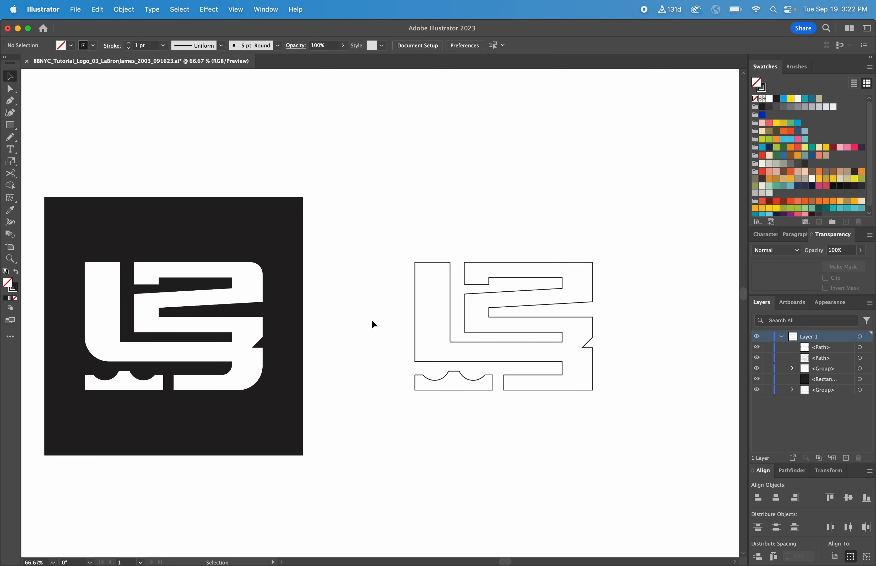
- Round the main outline's outer lower-left and lower-right corners to a radius of about 0.54 in
scroll(356, 197, "up", 1)
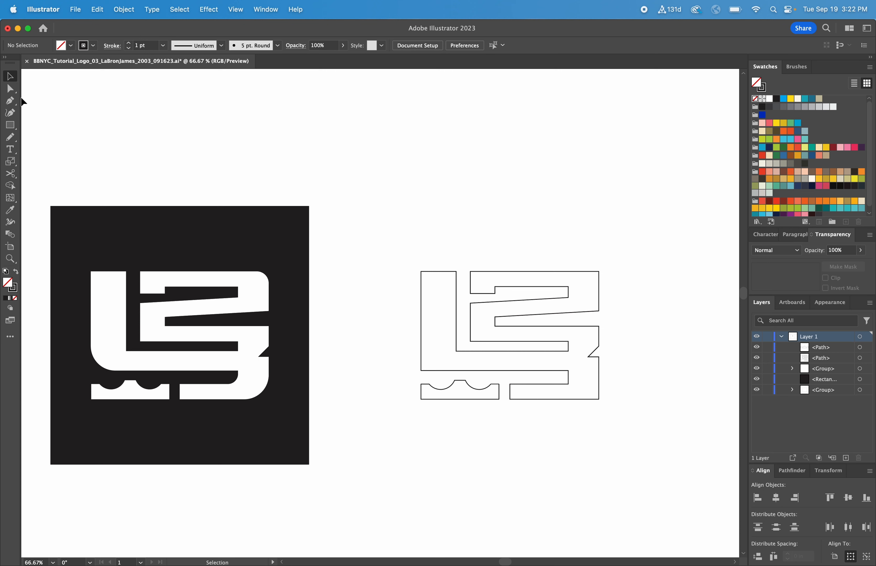
left_click(11, 89)
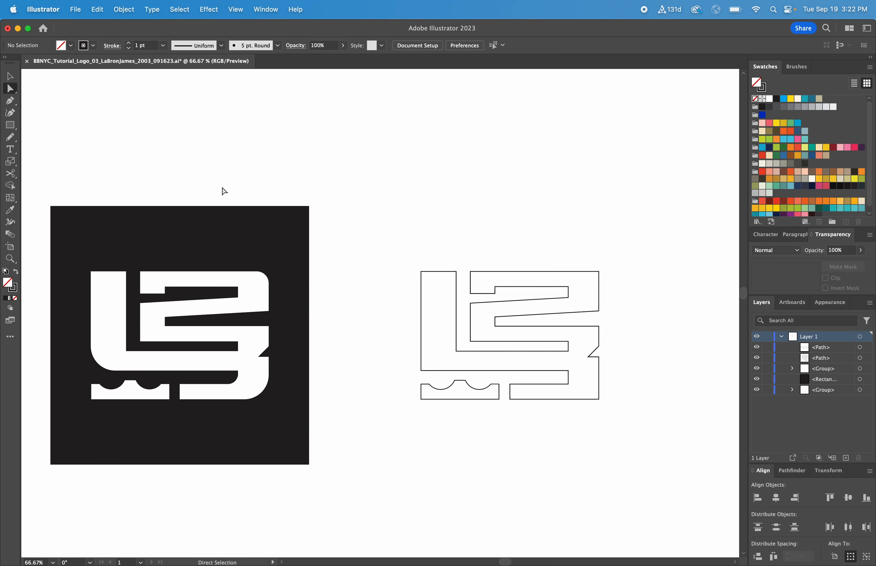
left_click(423, 371)
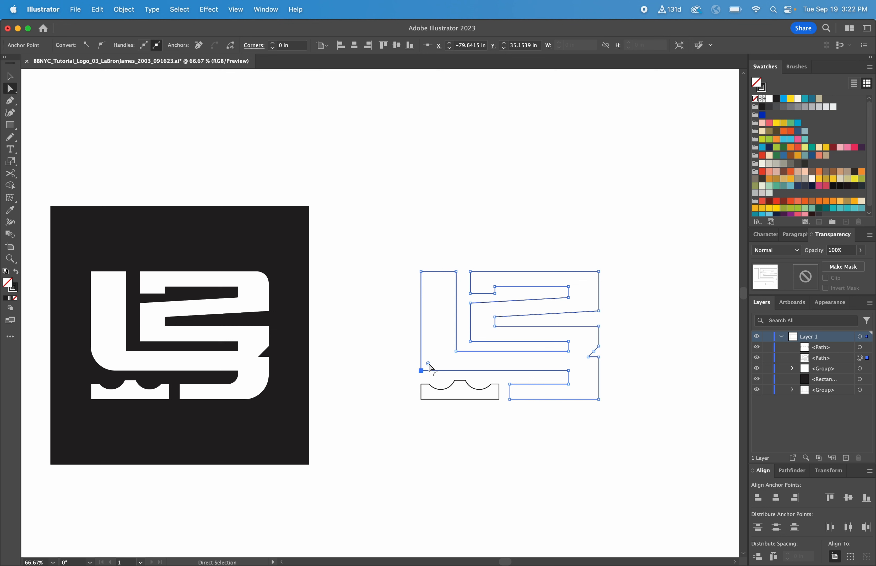
left_click_drag(429, 364, 455, 358)
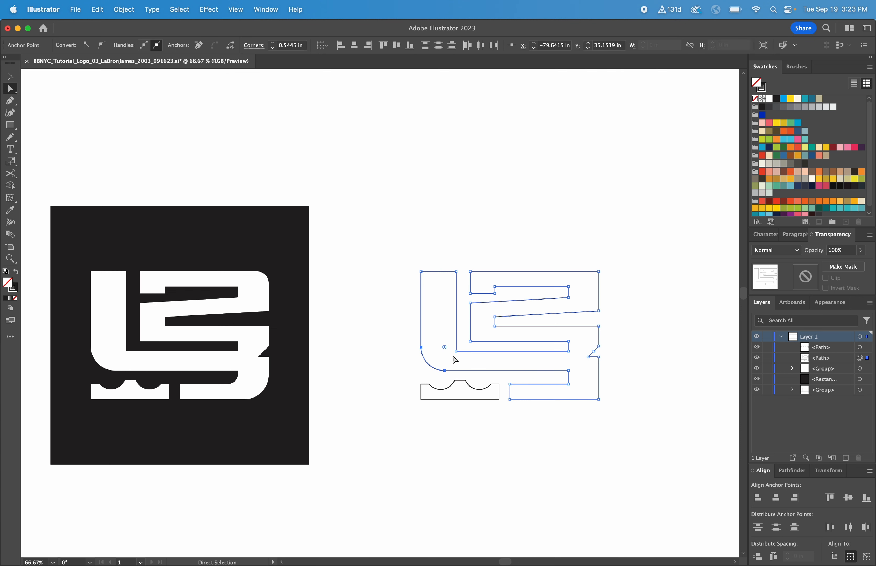
left_click(600, 400)
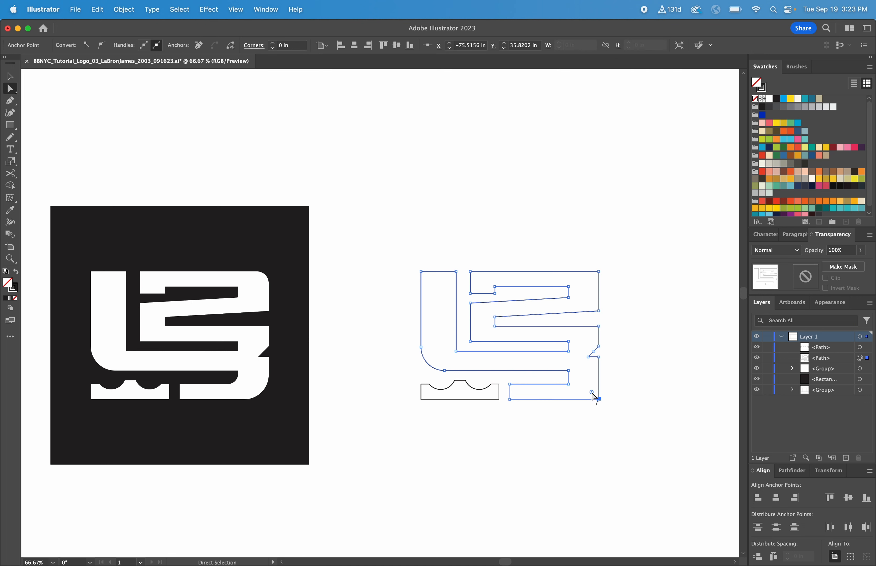
left_click_drag(592, 394, 577, 377)
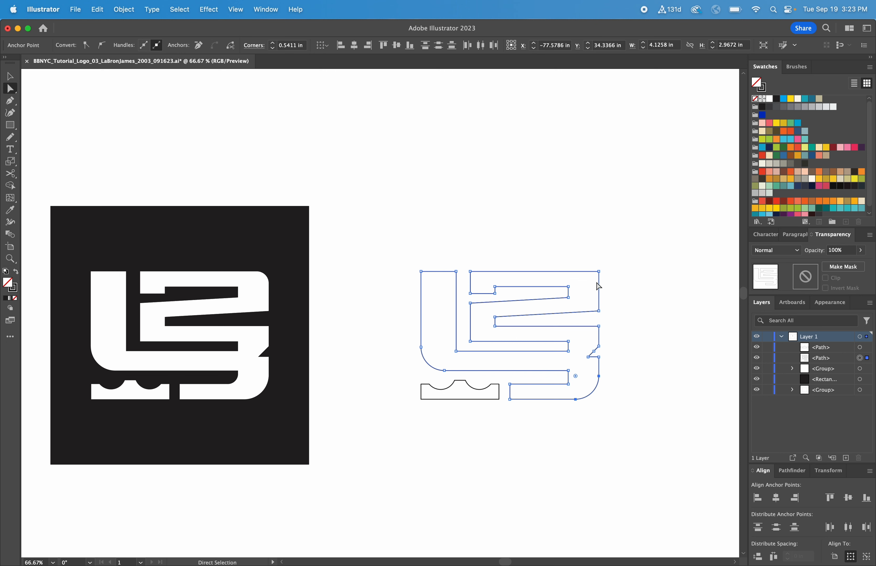
- Round the main outline's outer upper-right corner to a radius of about 0.28 in and deselect the shape
left_click(599, 272)
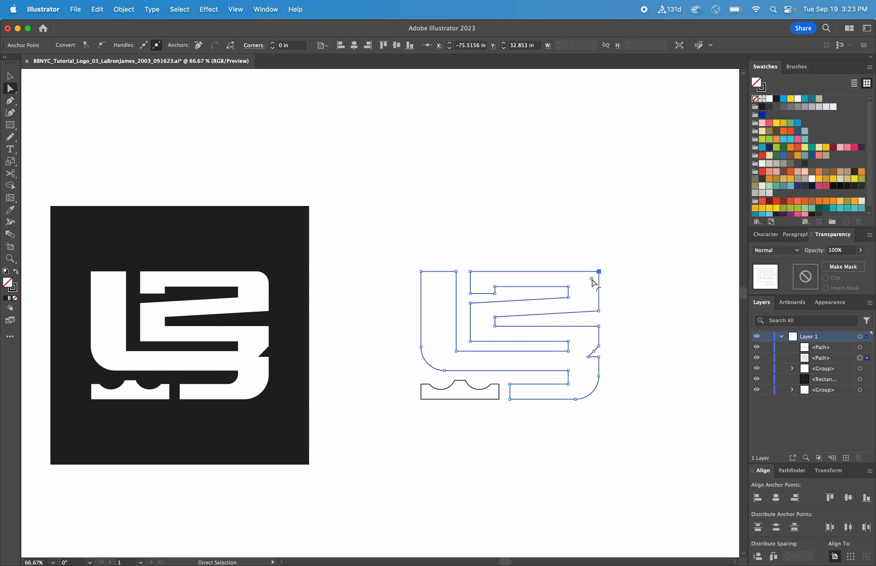
left_click_drag(592, 279, 584, 286)
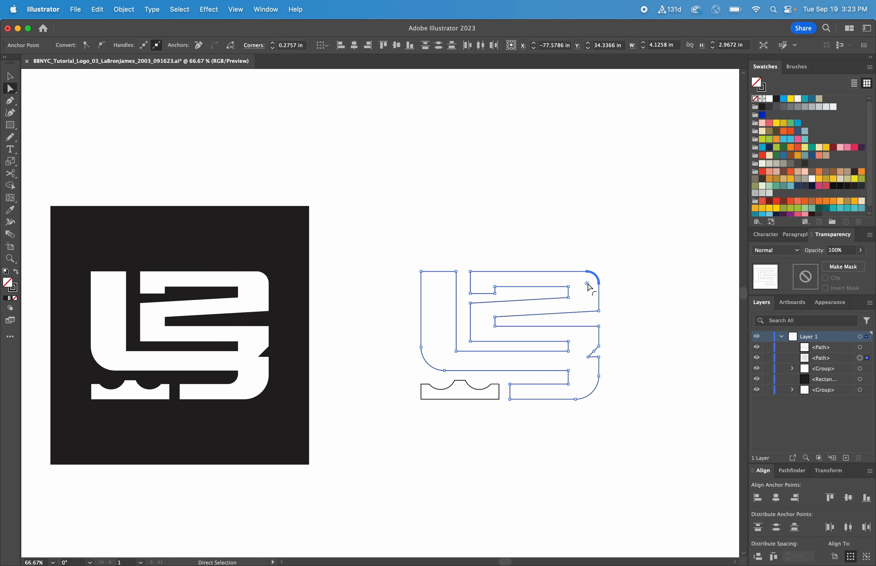
key("v")
left_click(627, 252)
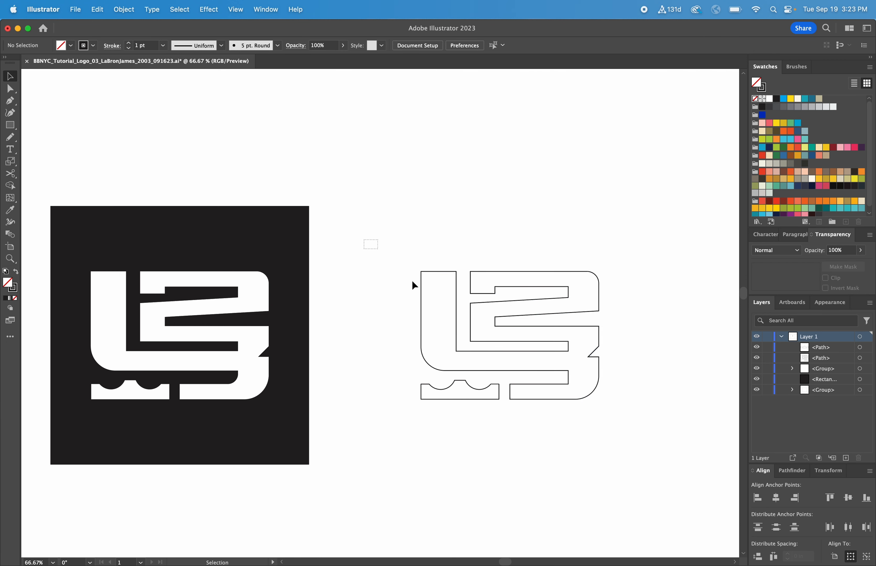
- Group the two finished logo outlines and place a copy of the reference's black square behind them
left_click_drag(415, 285, 629, 438)
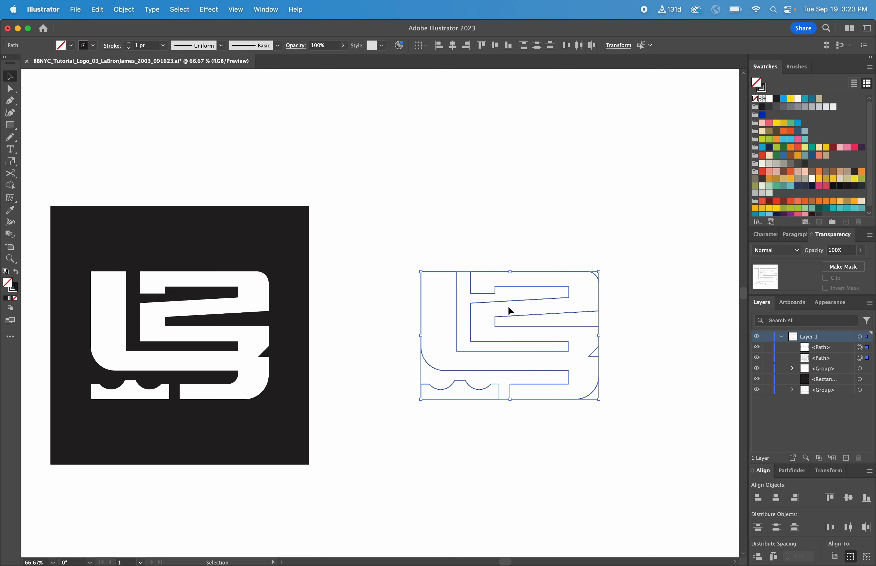
right_click(483, 303)
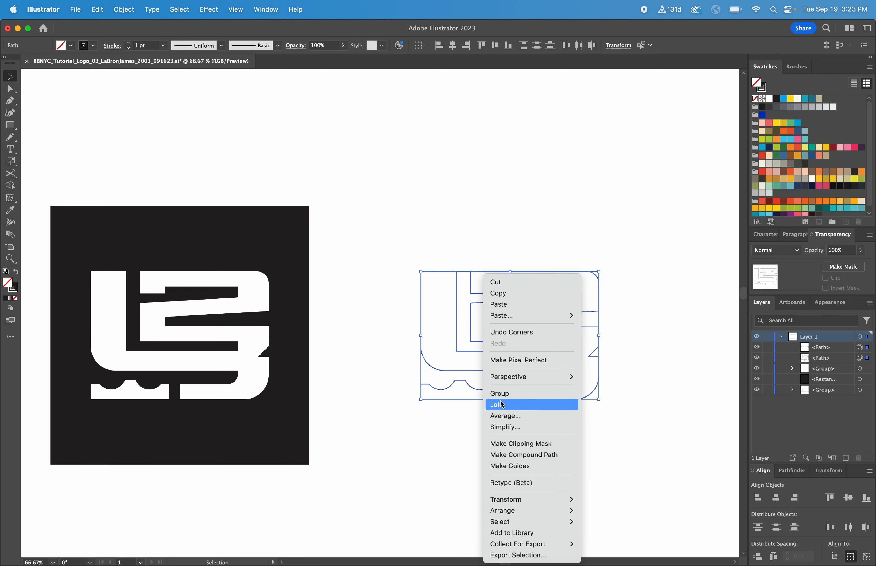
left_click(488, 393)
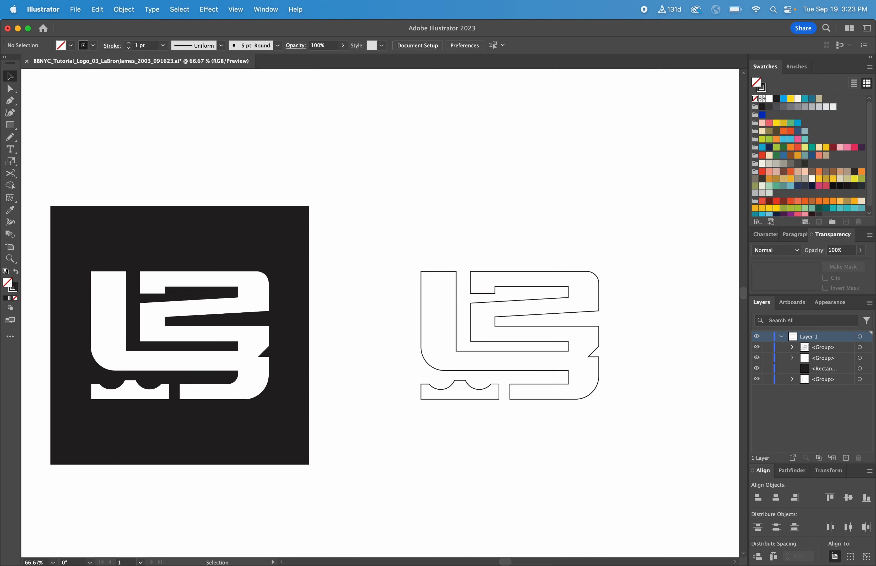
left_click_drag(276, 252, 678, 263)
- Apply the reference logo's white fill without stroke to the grouped outlines using the Eyedropper
left_click_drag(446, 252, 401, 323)
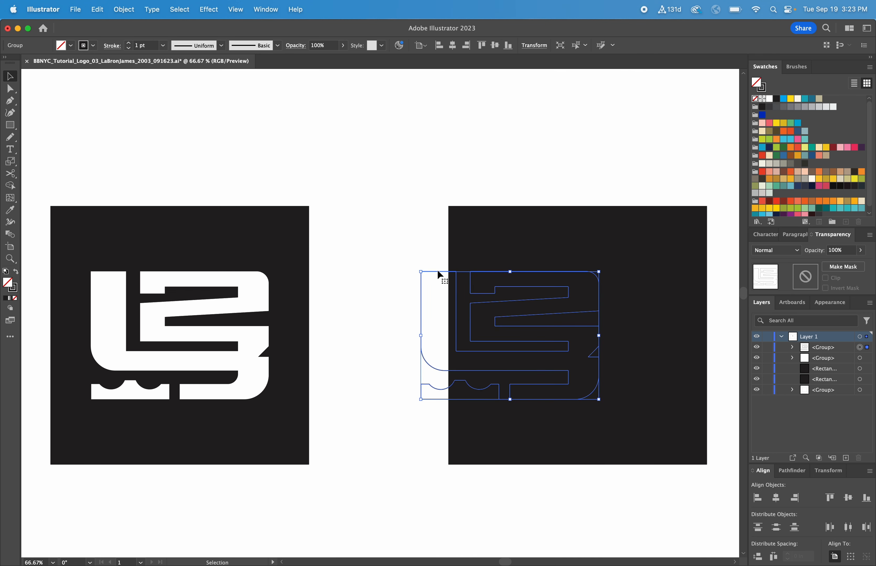
left_click(10, 210)
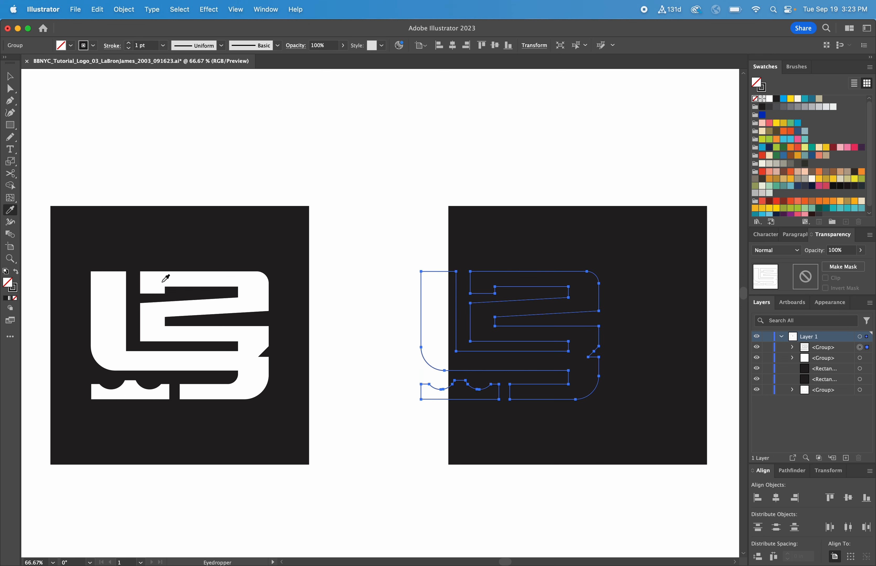
left_click(160, 276)
key("v")
left_click(412, 244)
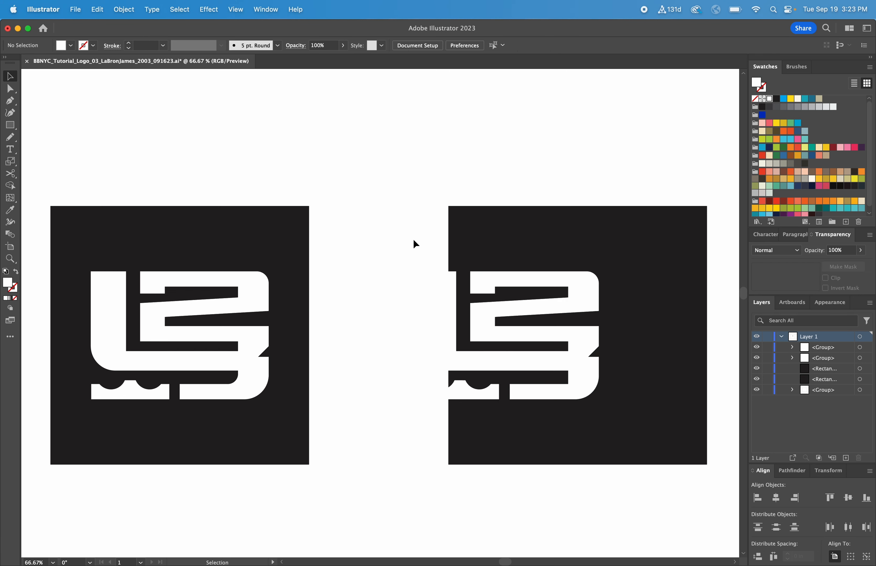
- Shift the copied black square fully behind the white logo and center the logo horizontally on the square
left_click_drag(546, 250, 482, 250)
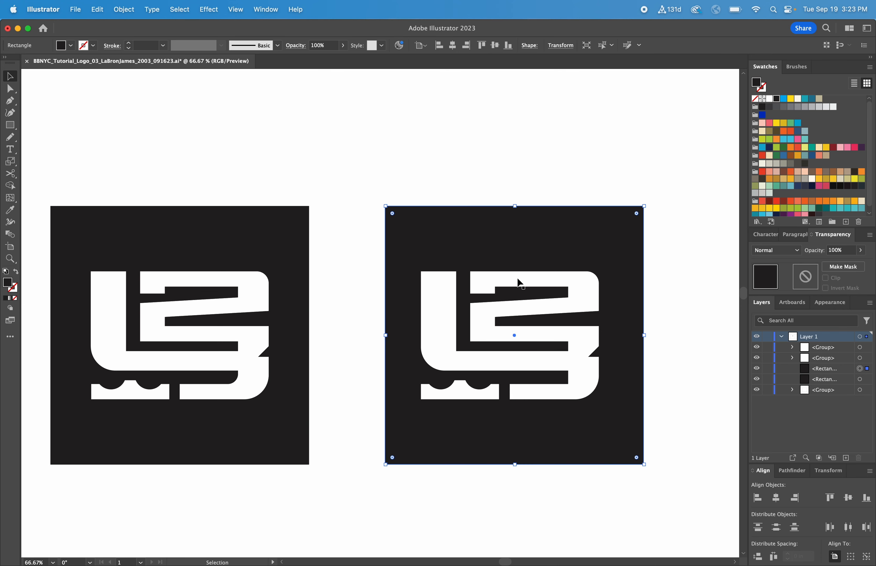
left_click(519, 287, "shift")
left_click(554, 247)
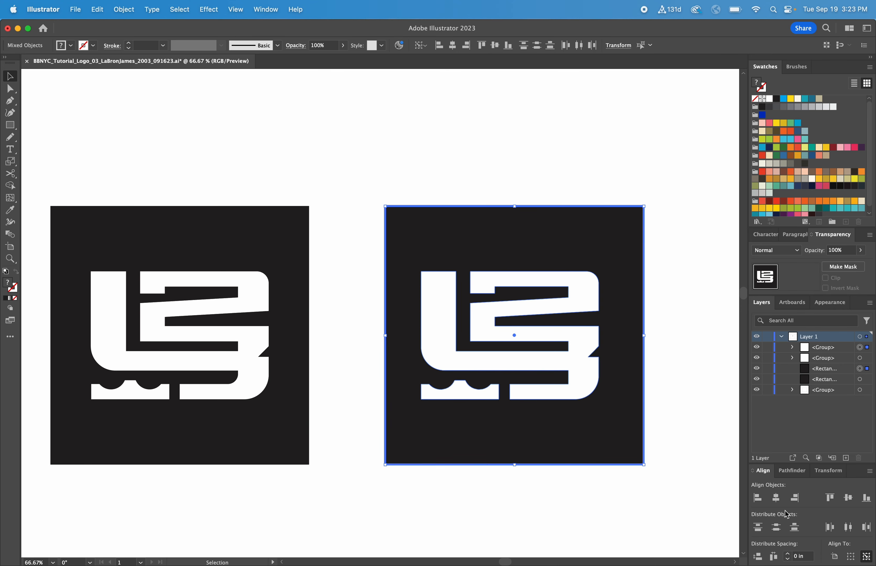
left_click(776, 499)
- Move the recreated logo together with its black square slightly closer to the reference
left_click_drag(662, 485, 407, 241)
left_click_drag(488, 253, 471, 254)
left_click(694, 294)
scroll(694, 294, "left", 2)
scroll(694, 294, "left", 1)
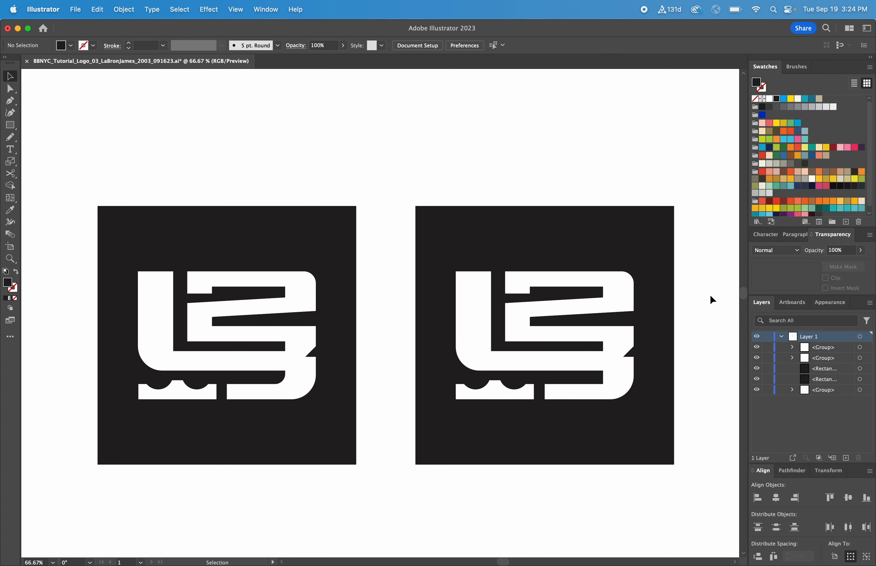
- Round the inner corner of the recreated logo's lower-right hook to a radius of about 0.2 in
key("a")
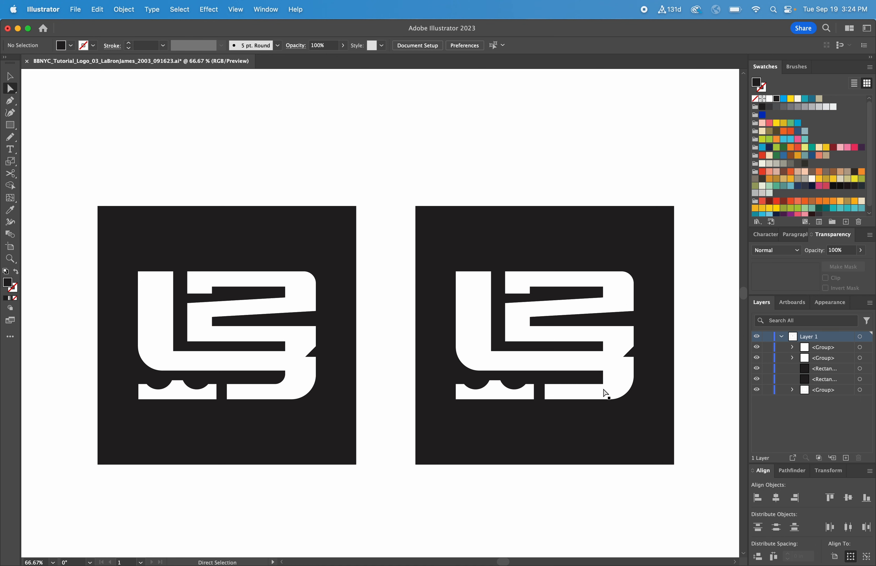
left_click(605, 391)
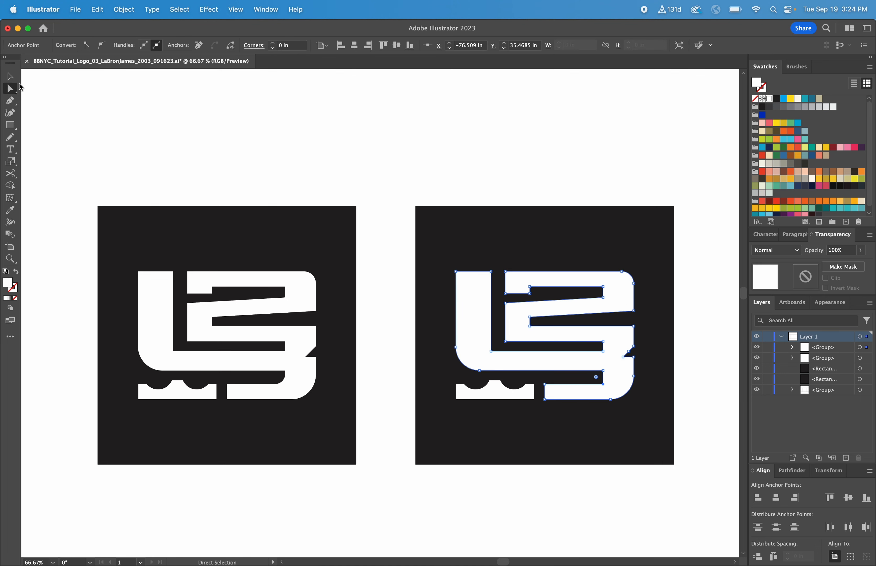
left_click_drag(597, 380, 595, 376)
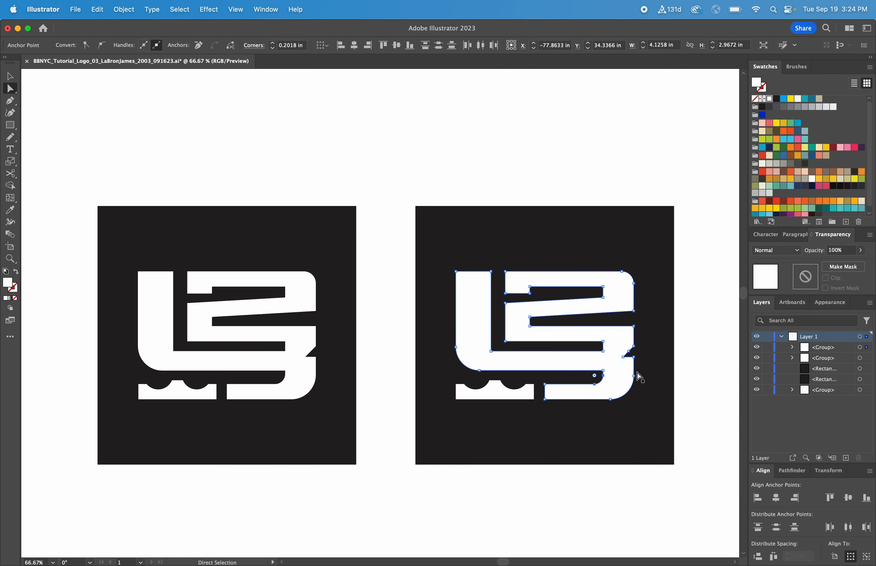
key("v")
left_click(707, 372)
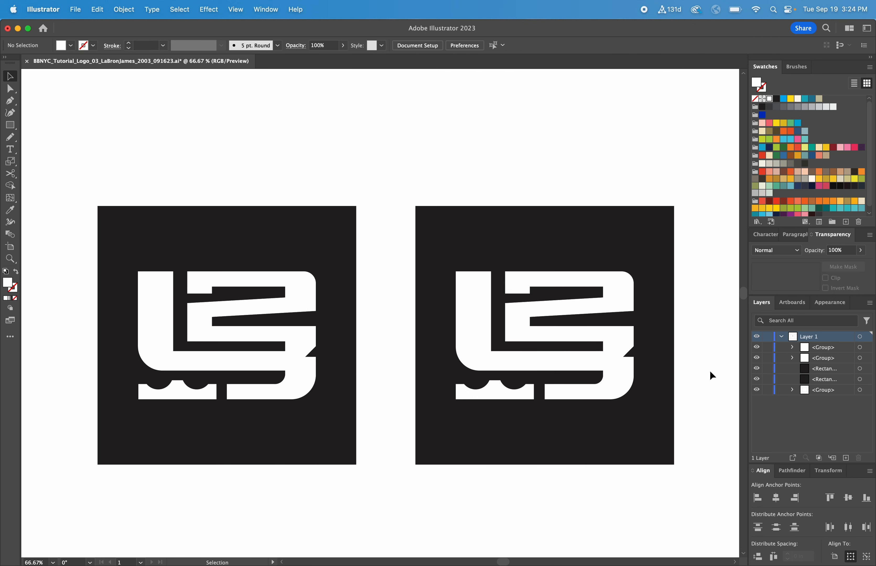